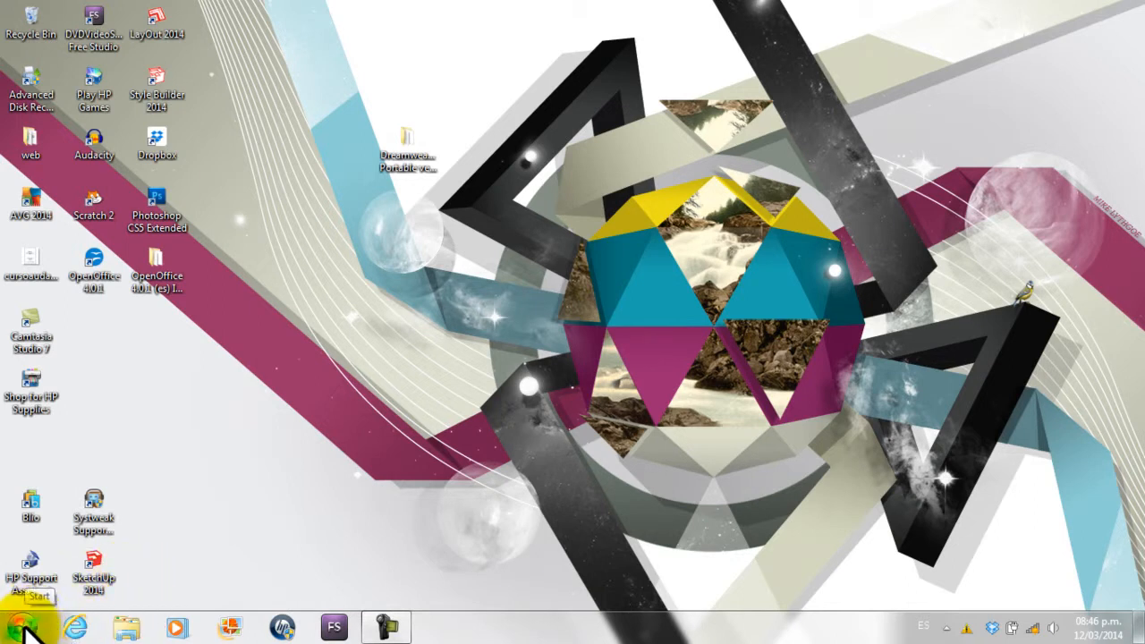
# Launch Microsoft Office Access 2007 from the installed Microsoft Office programs
pyautogui.click(24, 628)
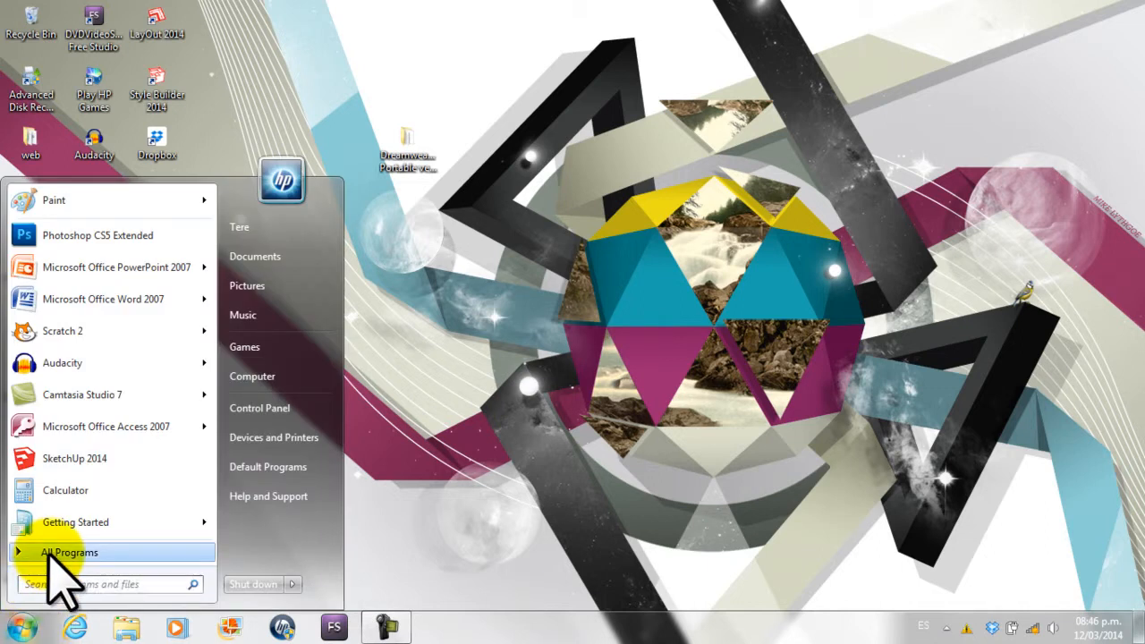
pyautogui.click(51, 555)
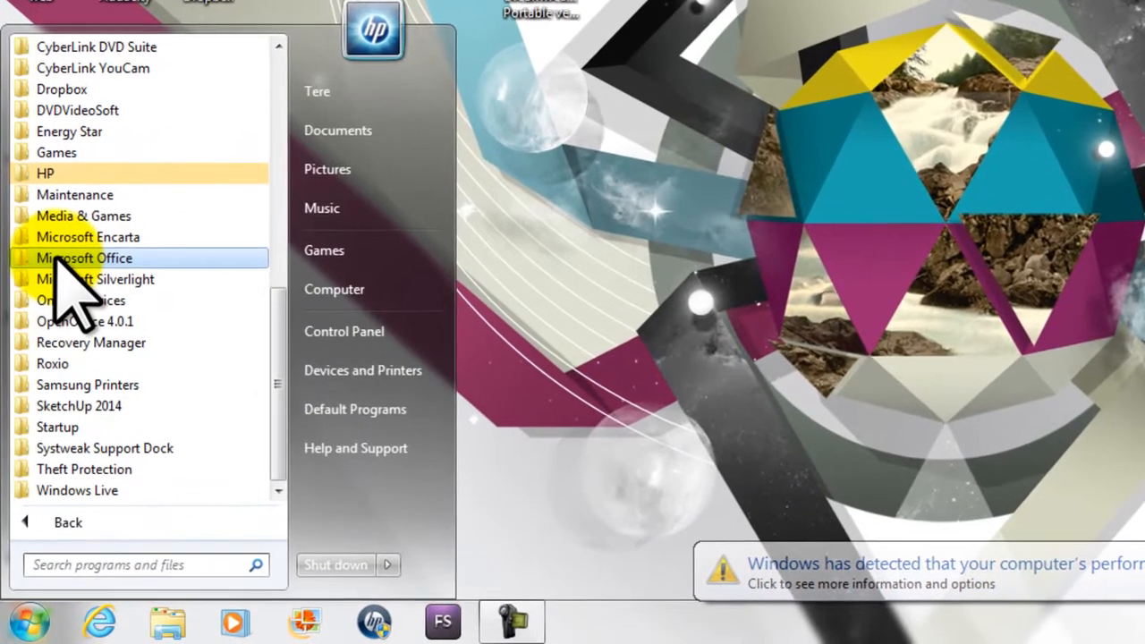
pyautogui.click(56, 271)
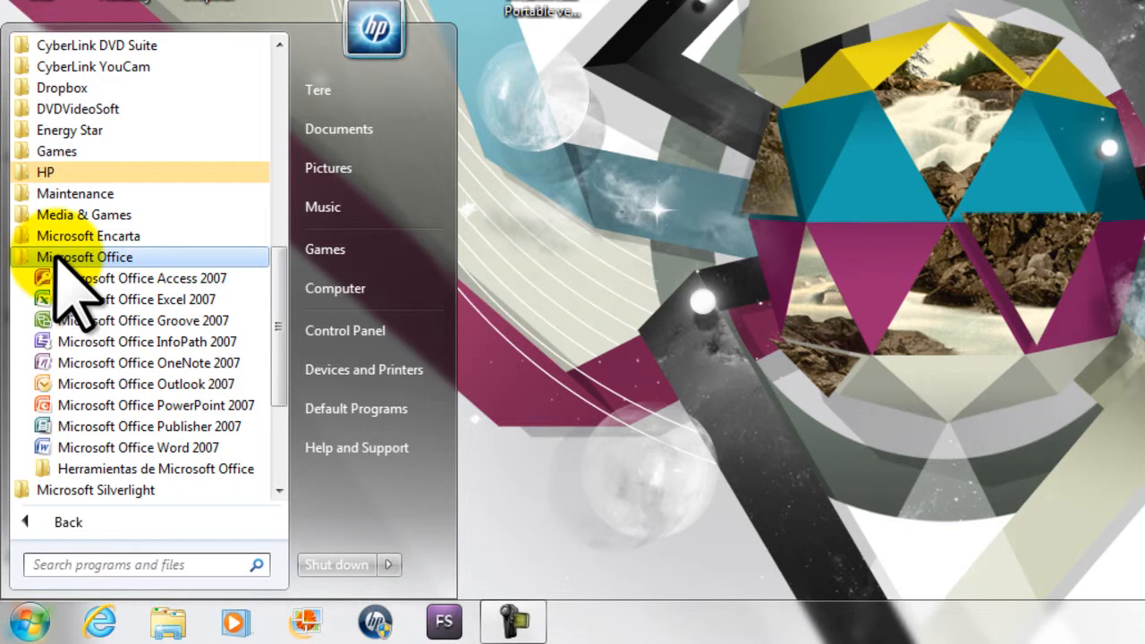
pyautogui.click(57, 261)
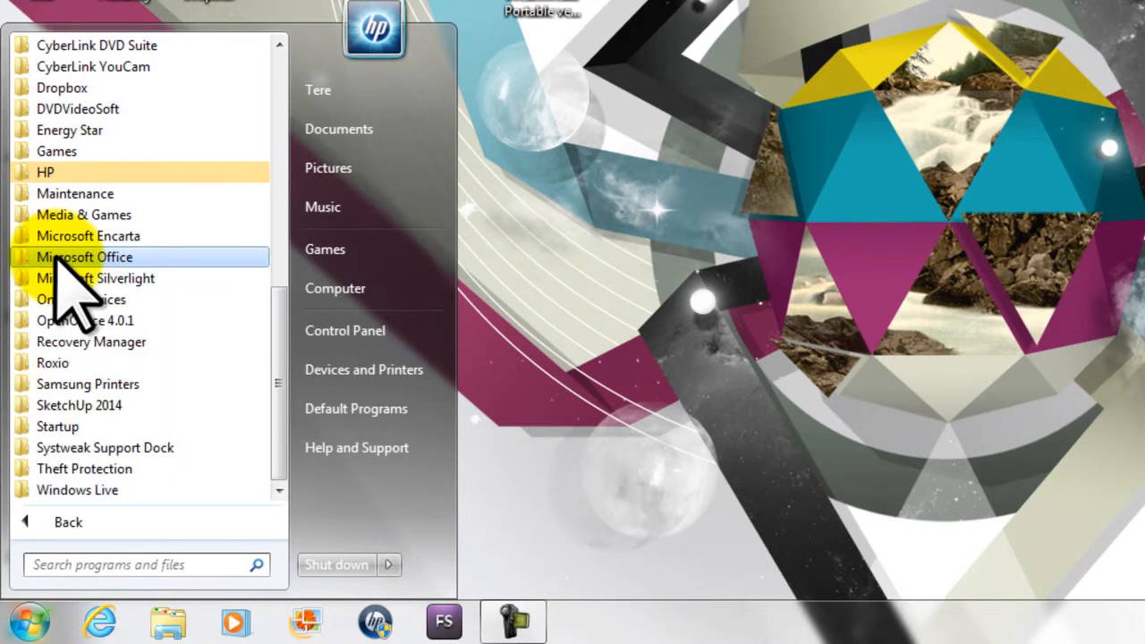
pyautogui.click(57, 261)
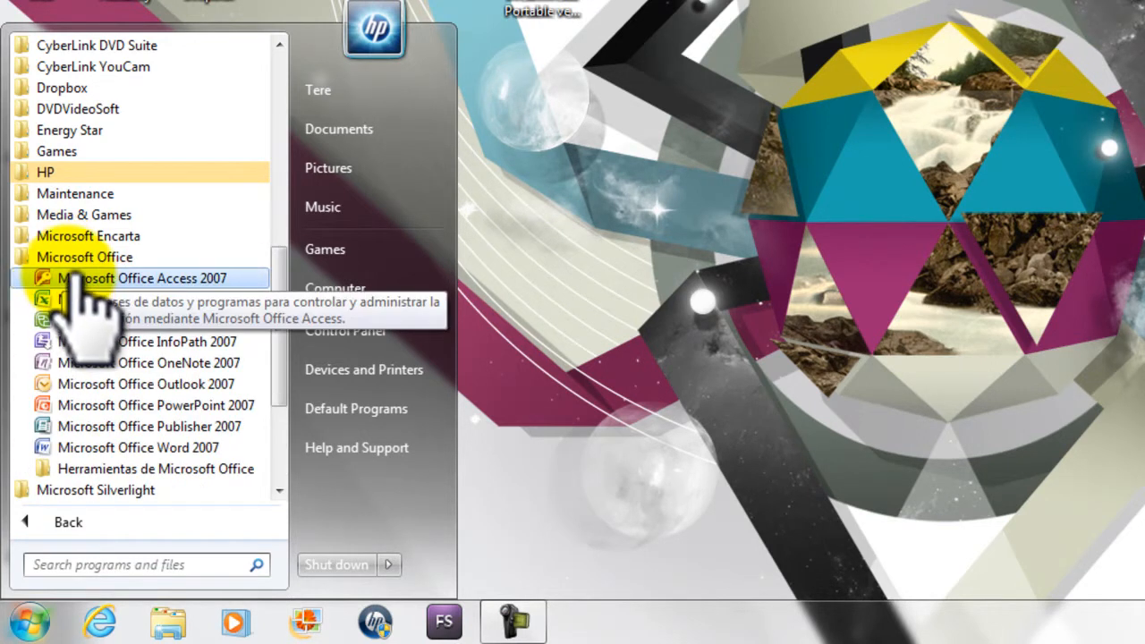
pyautogui.click(66, 278)
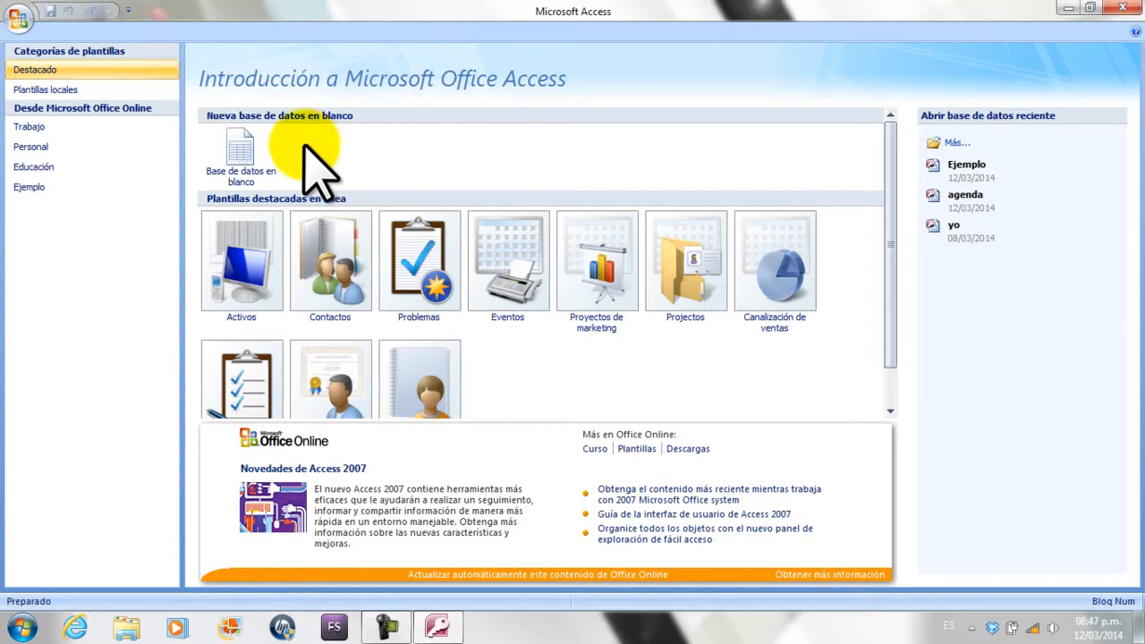
# Create a blank database with the file name Agenda in the Documents folder
pyautogui.click(237, 150)
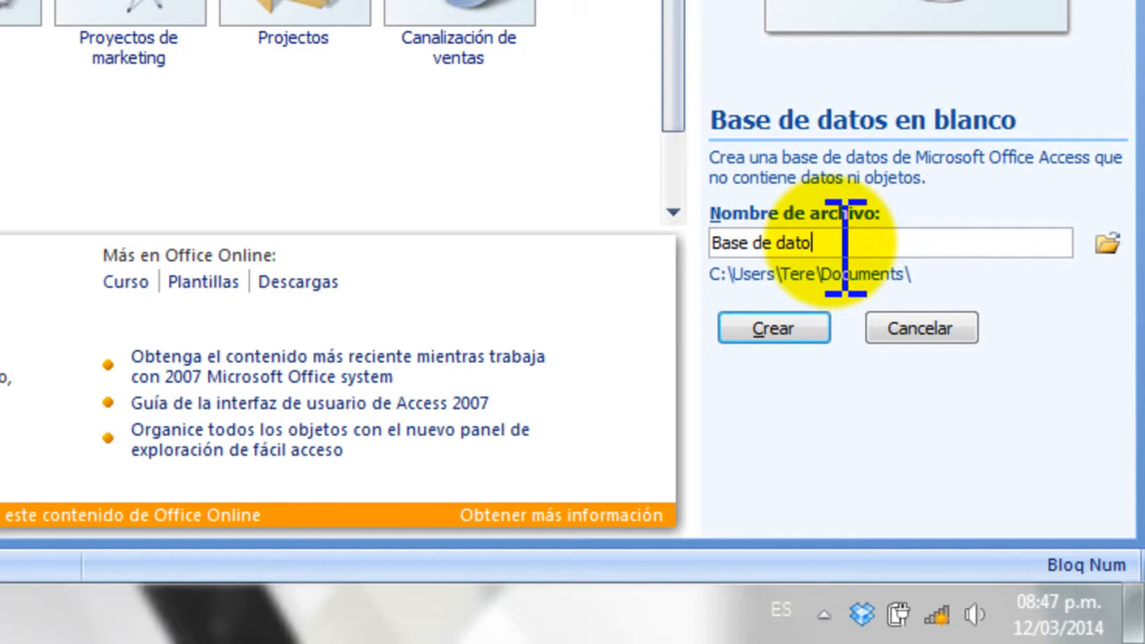
pyautogui.press('BackSpace')
pyautogui.press('BackSpace')
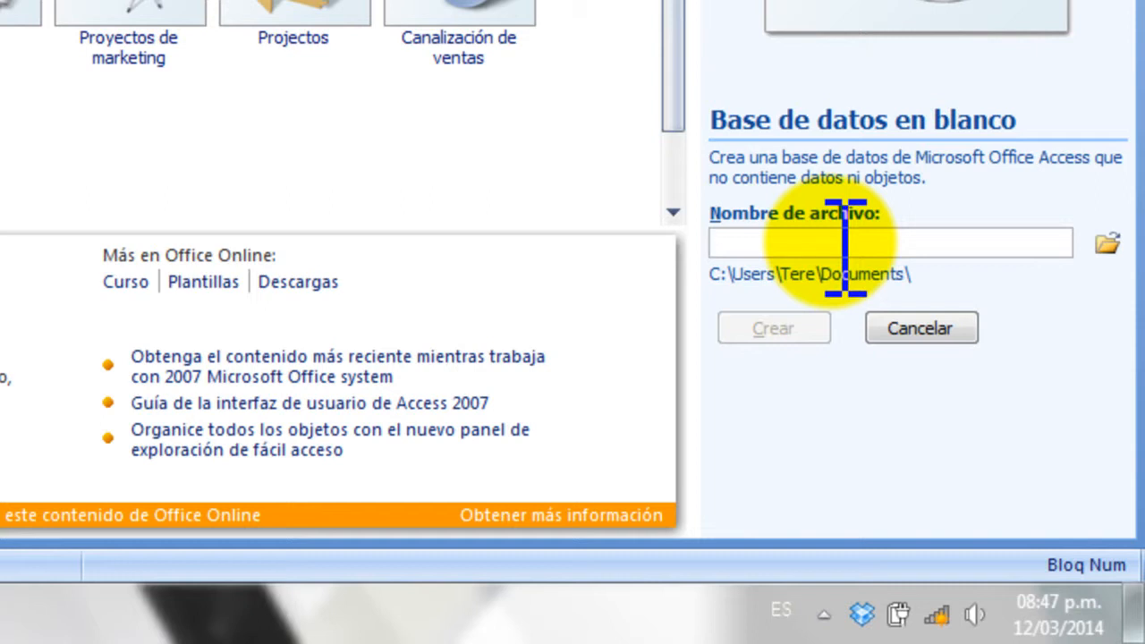
pyautogui.write('Agenda')
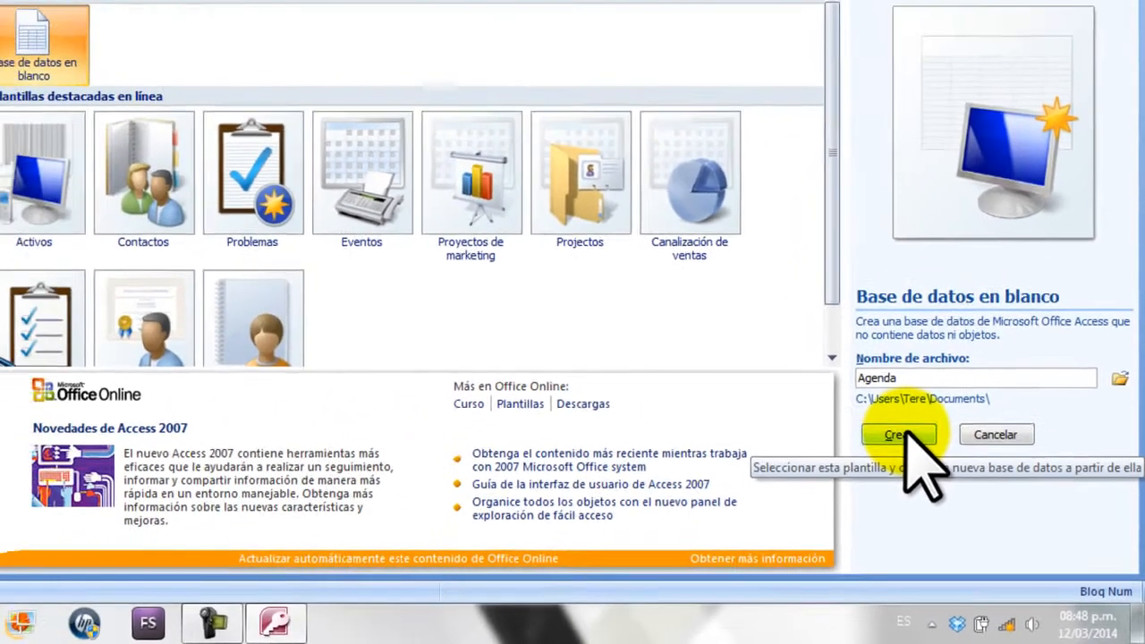
pyautogui.click(817, 353)
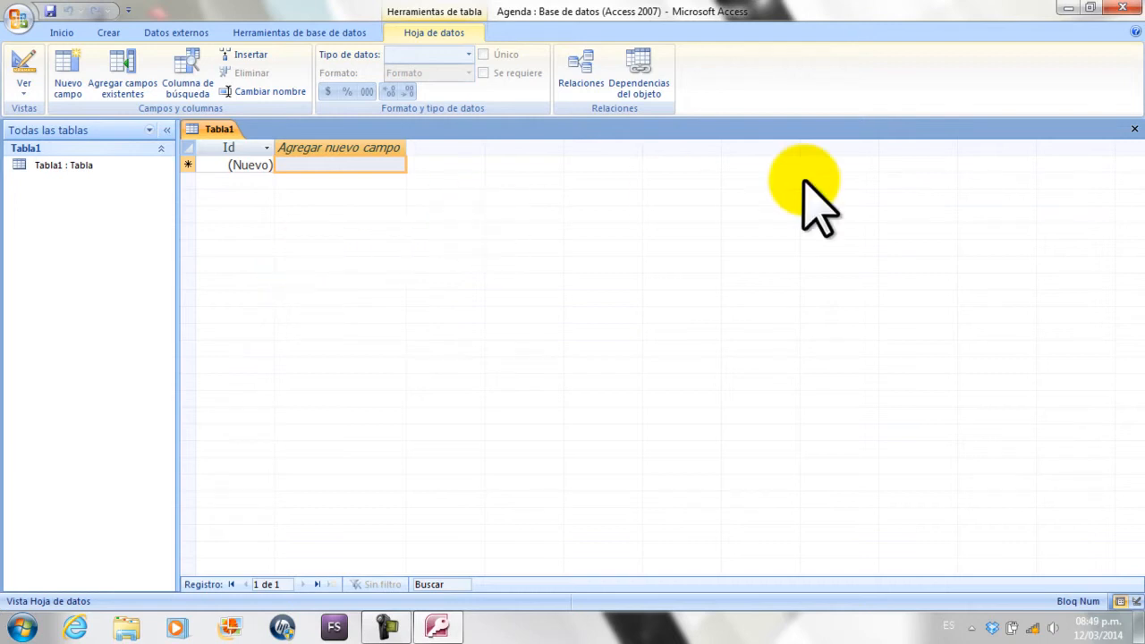
# Close the default empty table and start a new table in design view
pyautogui.click(1133, 129)
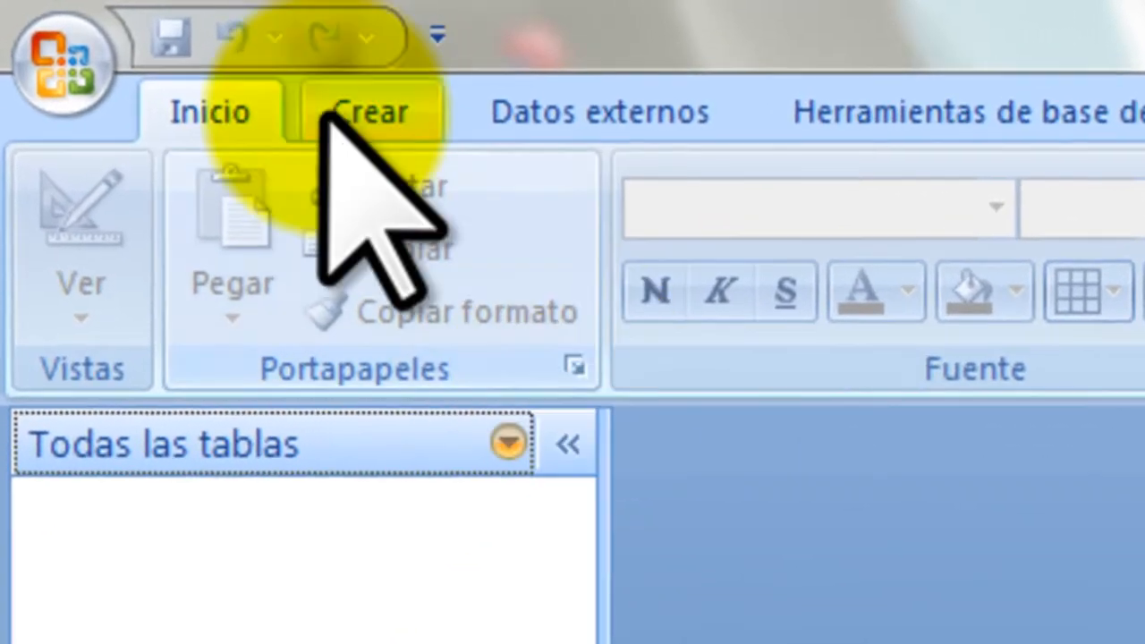
pyautogui.click(295, 105)
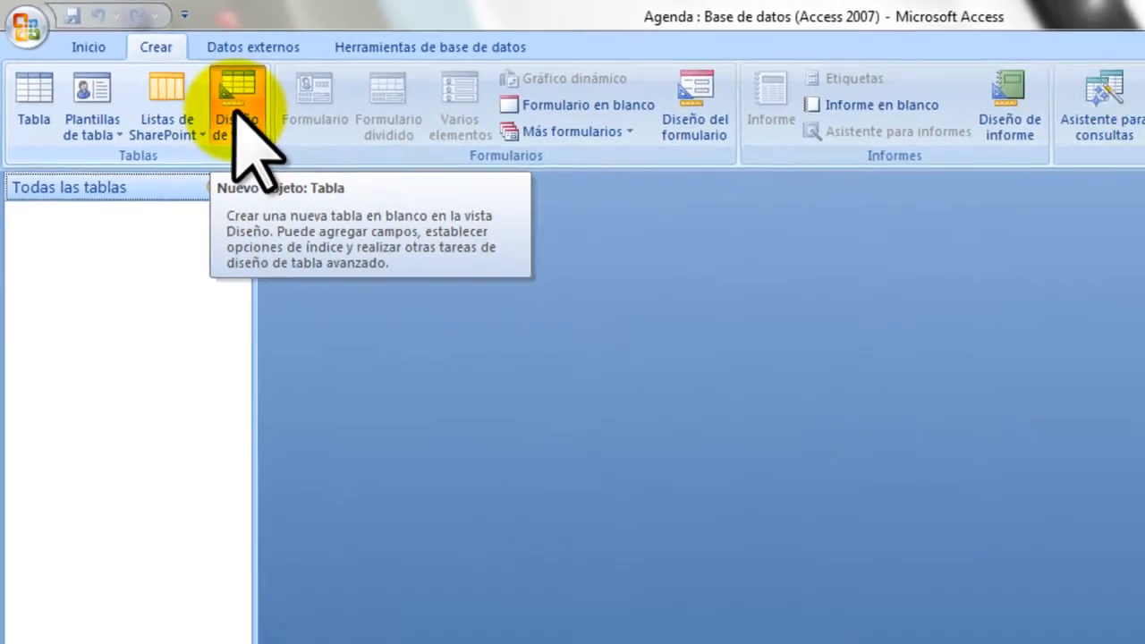
pyautogui.click(433, 188)
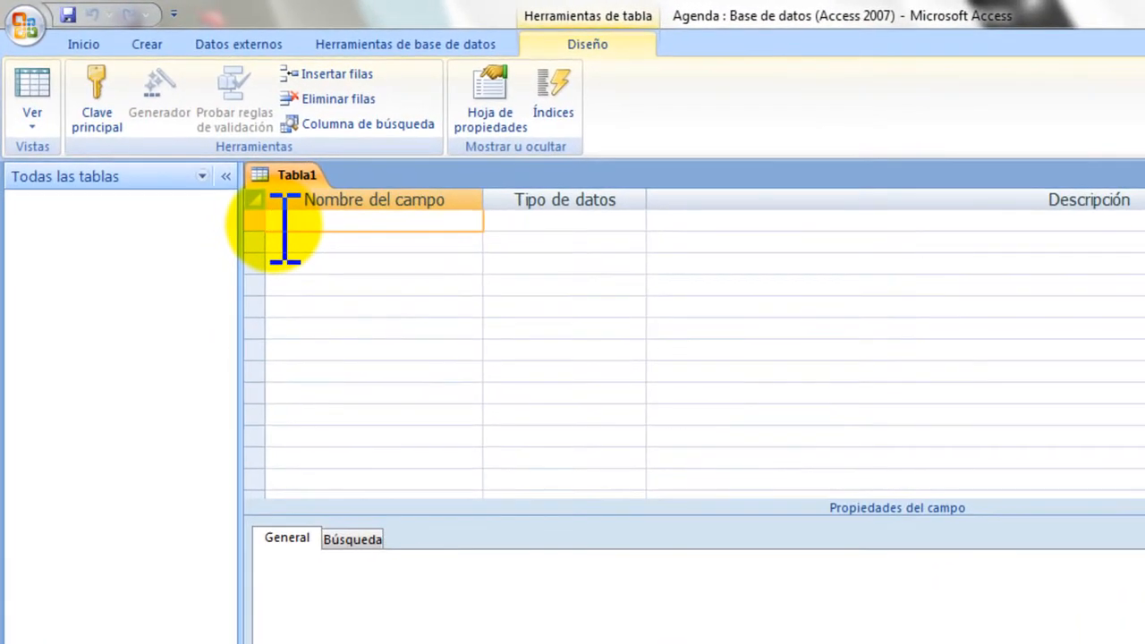
# Add a first field named Nombre with the data type Texto
pyautogui.write('Nombre')
pyautogui.click(560, 227)
pyautogui.click(635, 222)
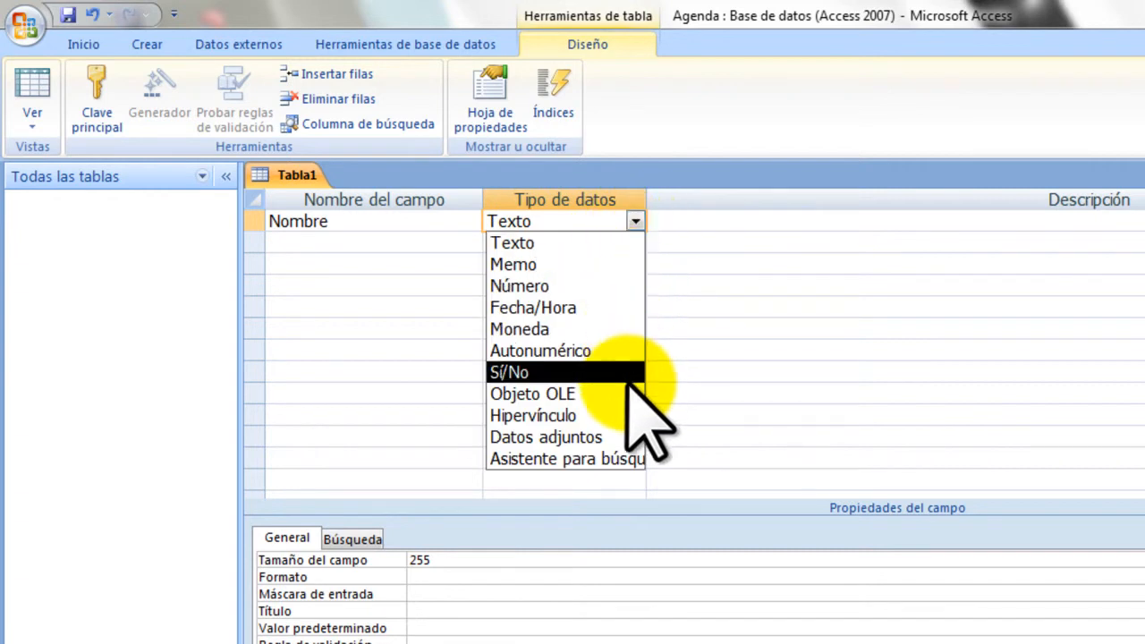
pyautogui.click(569, 243)
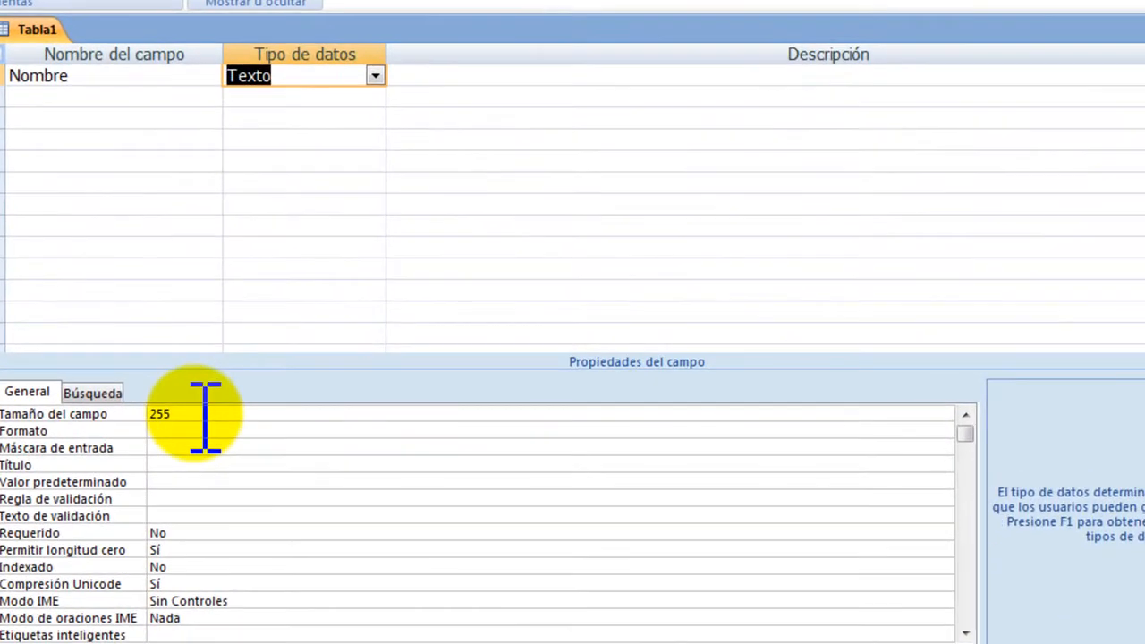
# Set the field size (Tamaño del campo) of Nombre to 35
pyautogui.click(233, 410)
pyautogui.press('BackSpace')
pyautogui.press('BackSpace')
pyautogui.press('BackSpace')
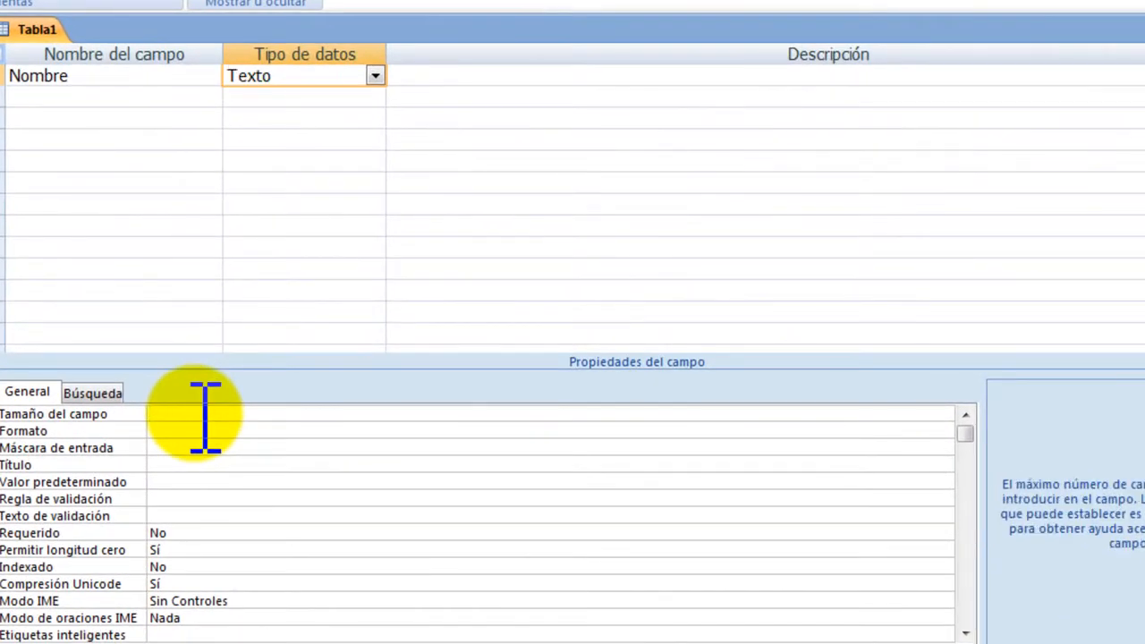
pyautogui.write('35')
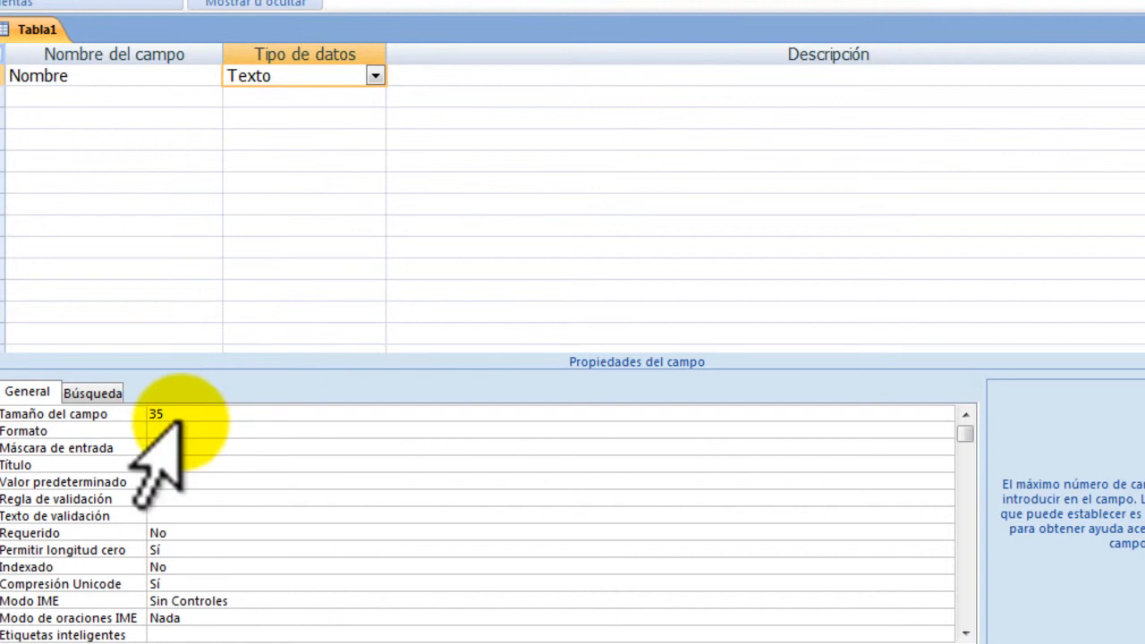
# For the Nombre field, set Requerido to Sí and Indexado to Sí (Sin duplicados)
pyautogui.click(187, 533)
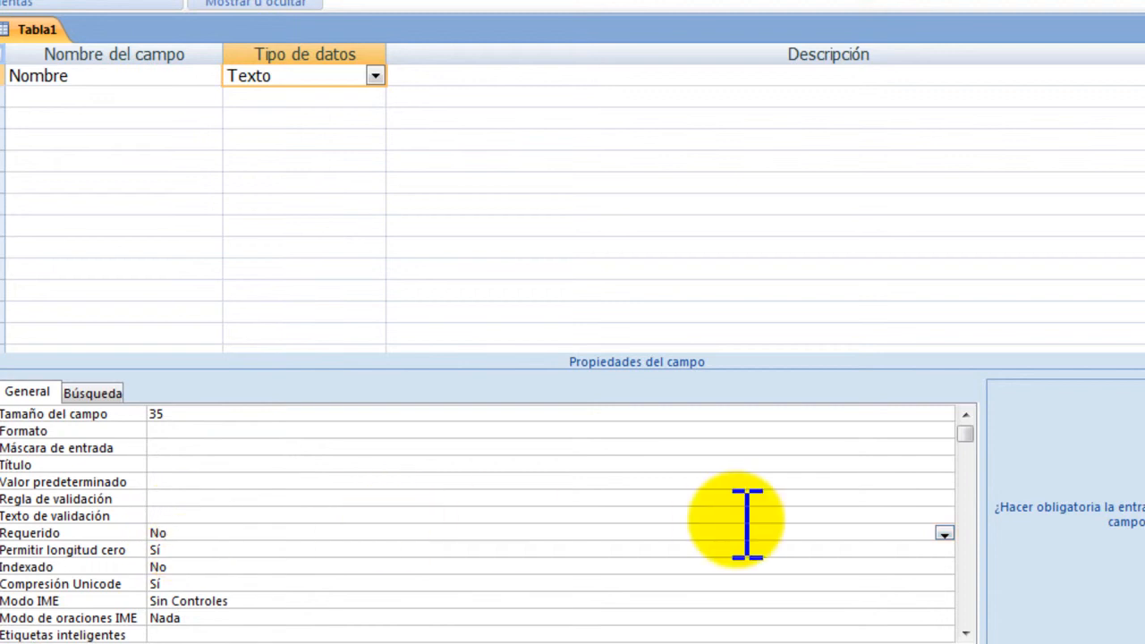
pyautogui.click(944, 534)
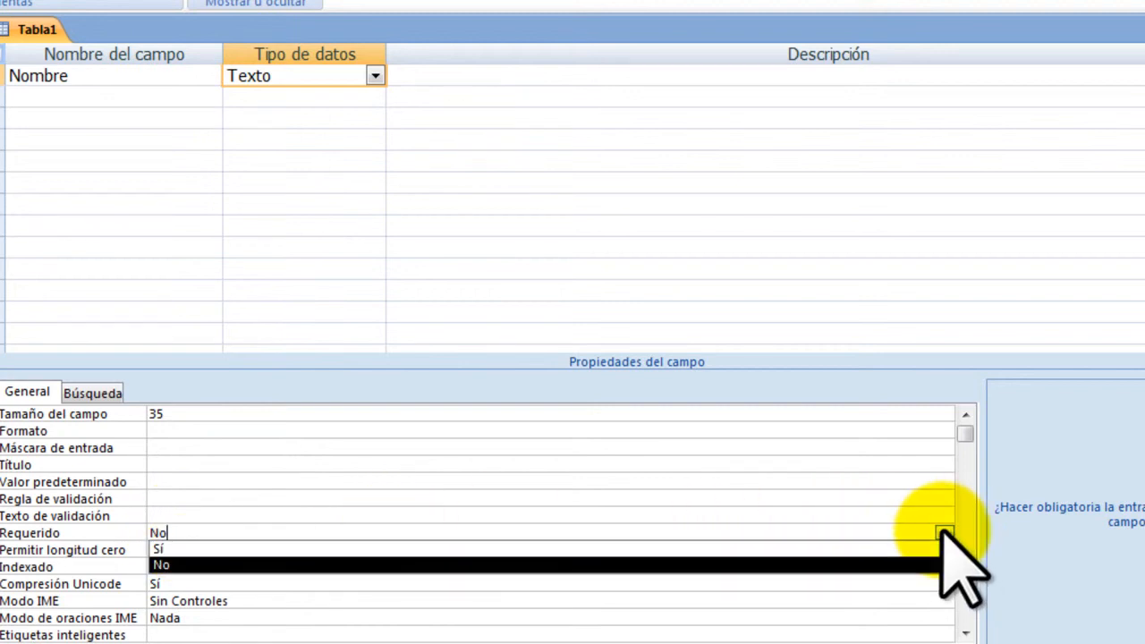
pyautogui.click(157, 549)
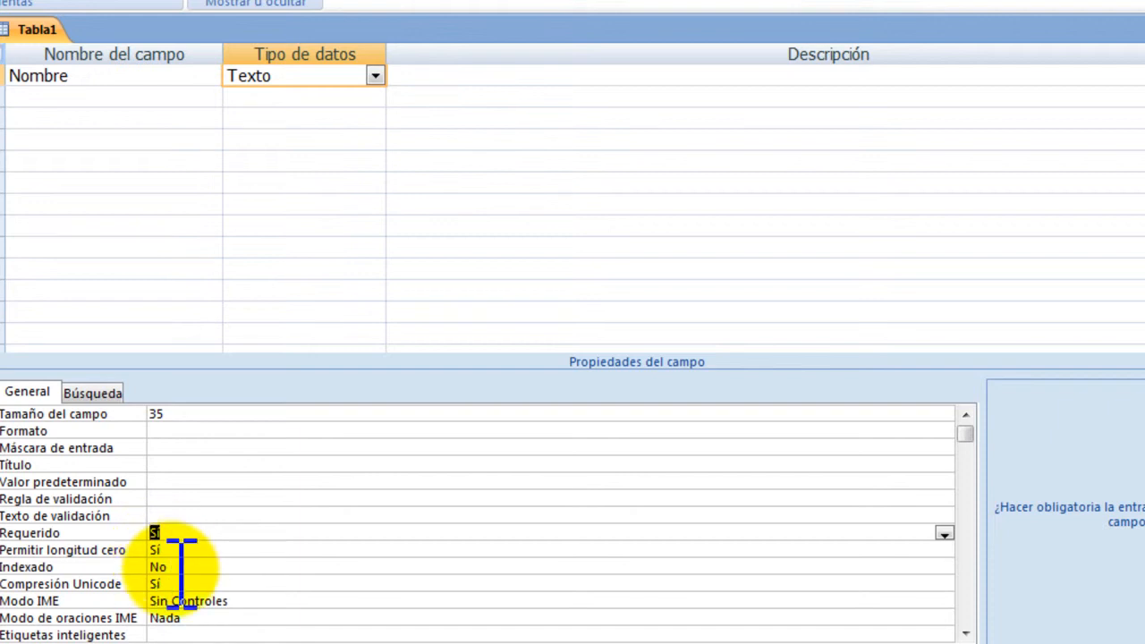
pyautogui.click(181, 567)
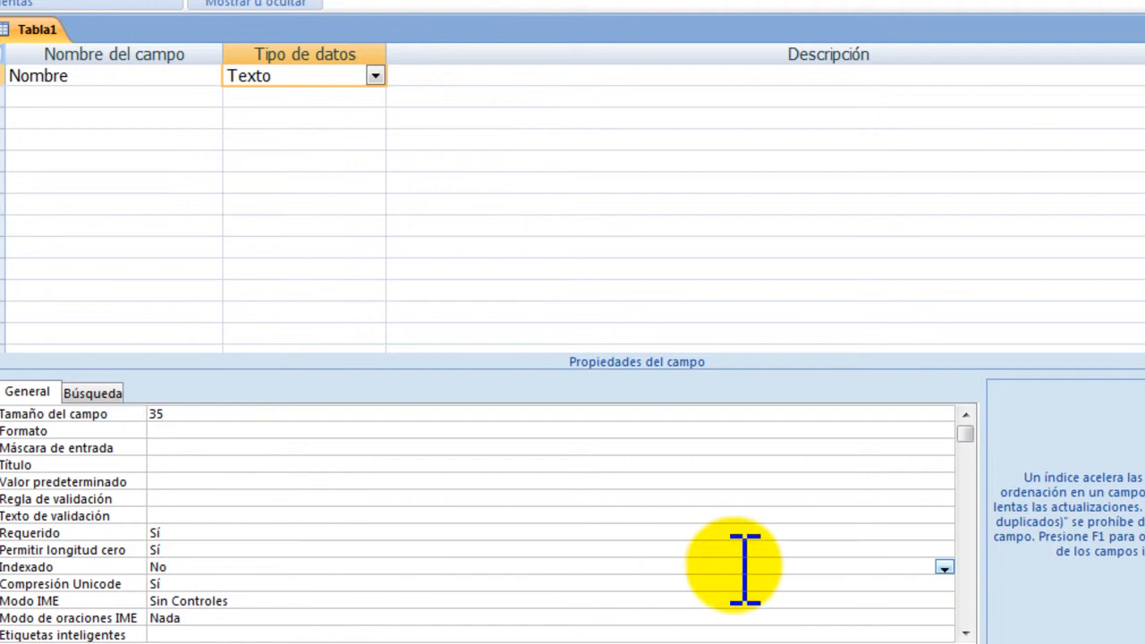
pyautogui.click(943, 567)
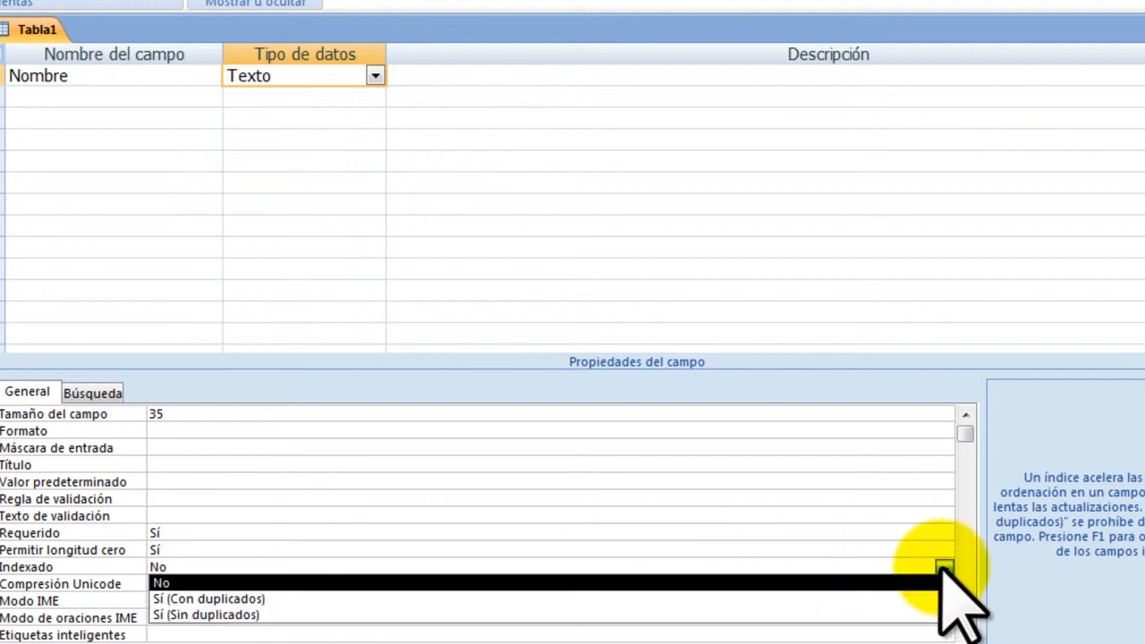
pyautogui.click(165, 615)
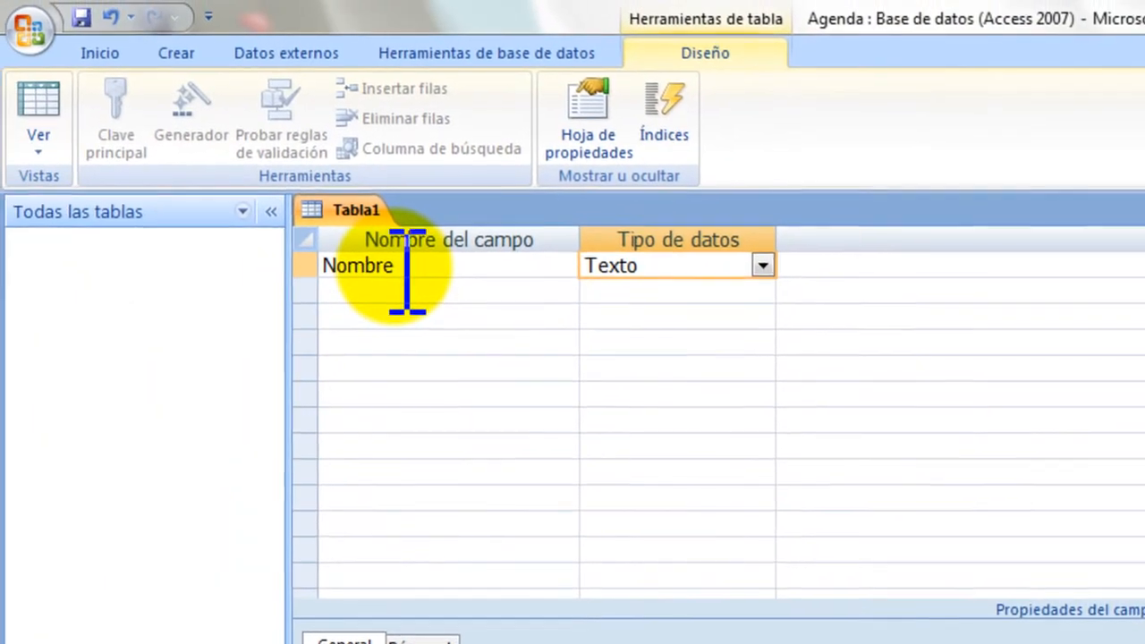
# Make the Nombre field the table's primary key
pyautogui.click(407, 271)
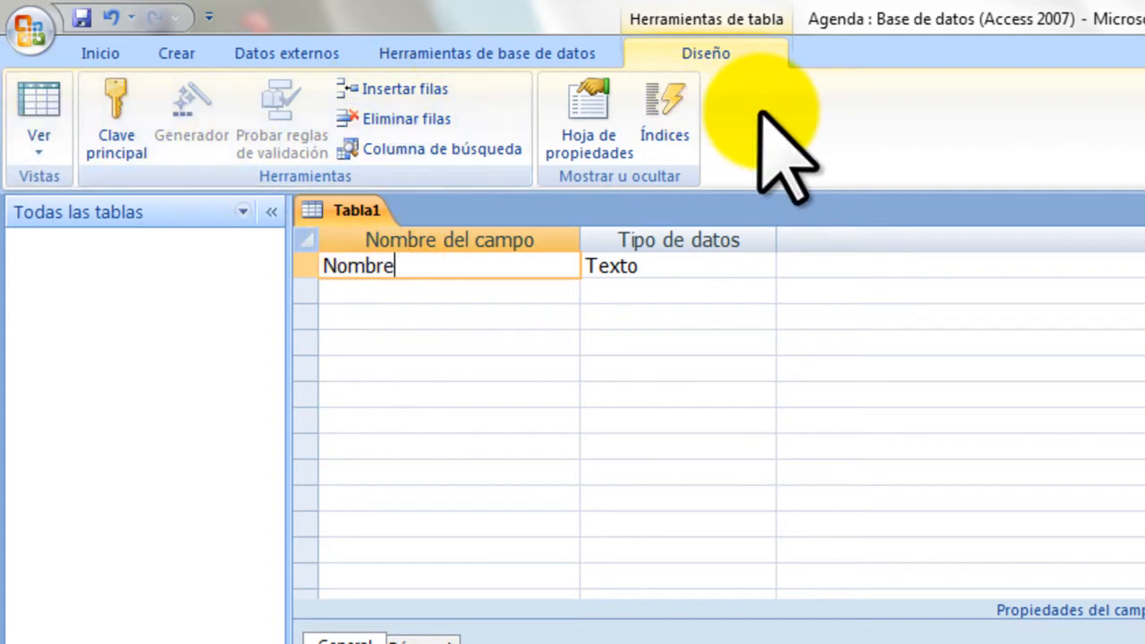
pyautogui.click(133, 133)
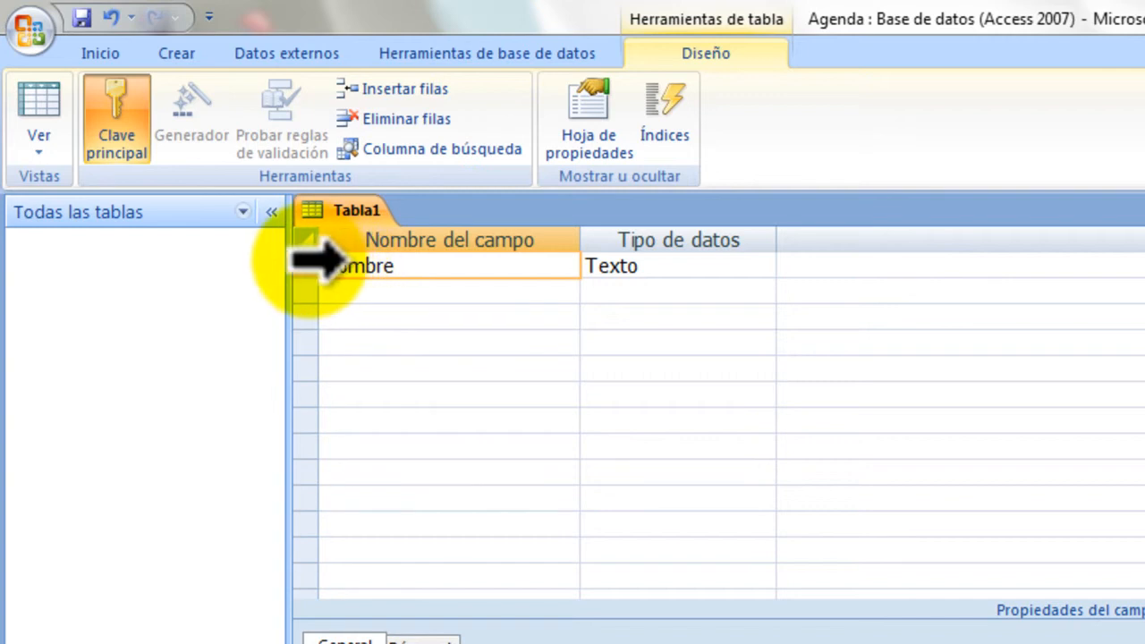
pyautogui.moveTo(331, 263)
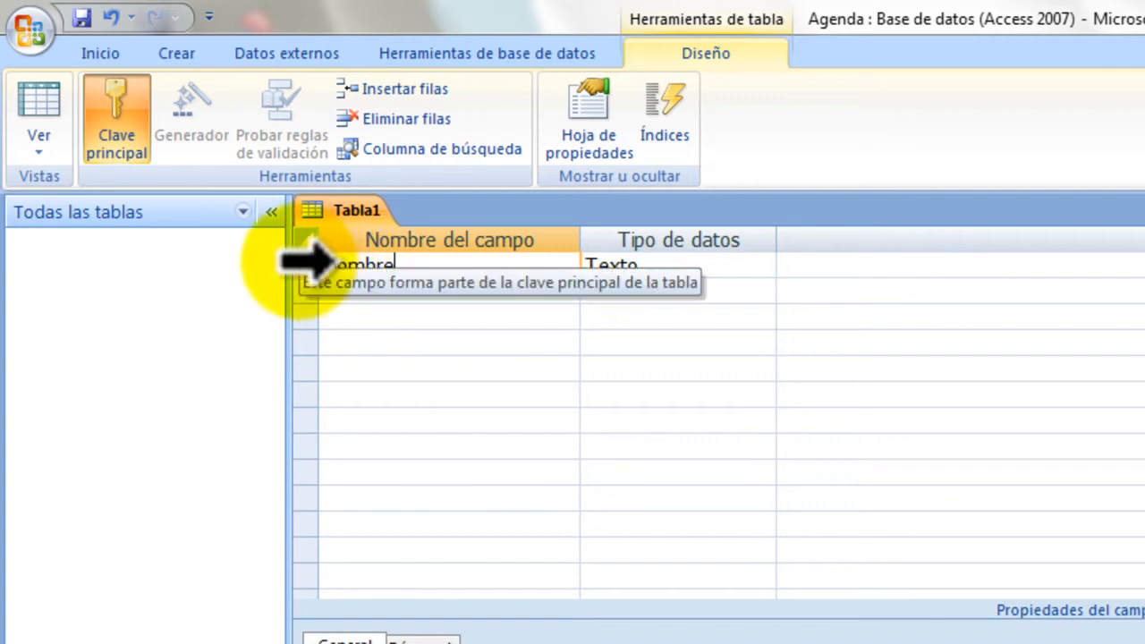
# Add a second field named Dirección with the data type Texto
pyautogui.click(337, 299)
pyautogui.write('Dirección')
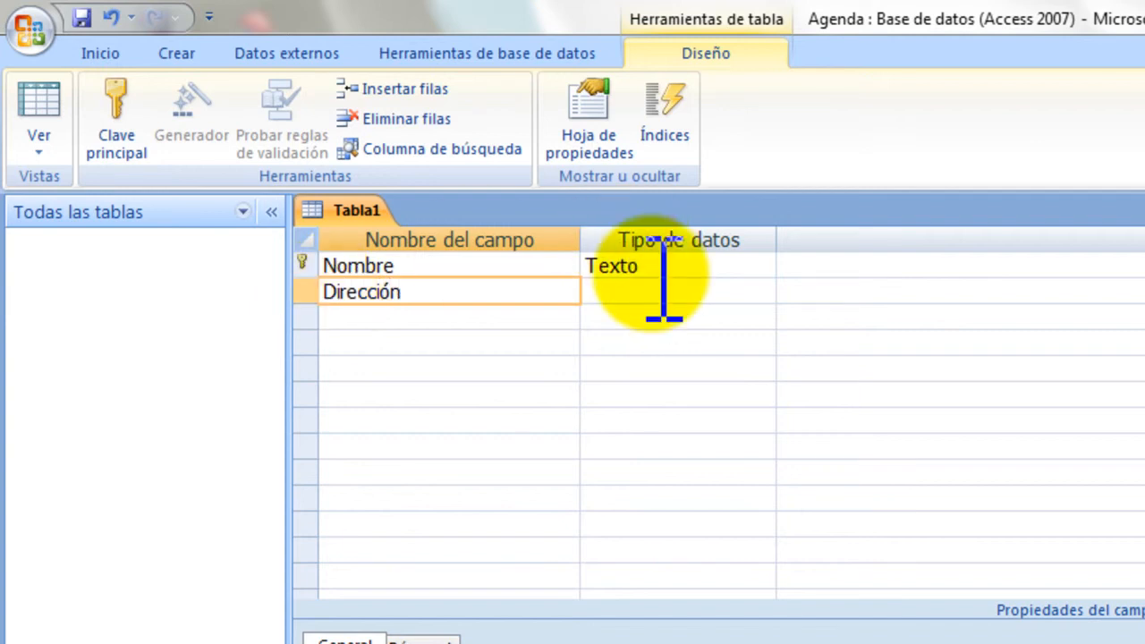
pyautogui.click(729, 295)
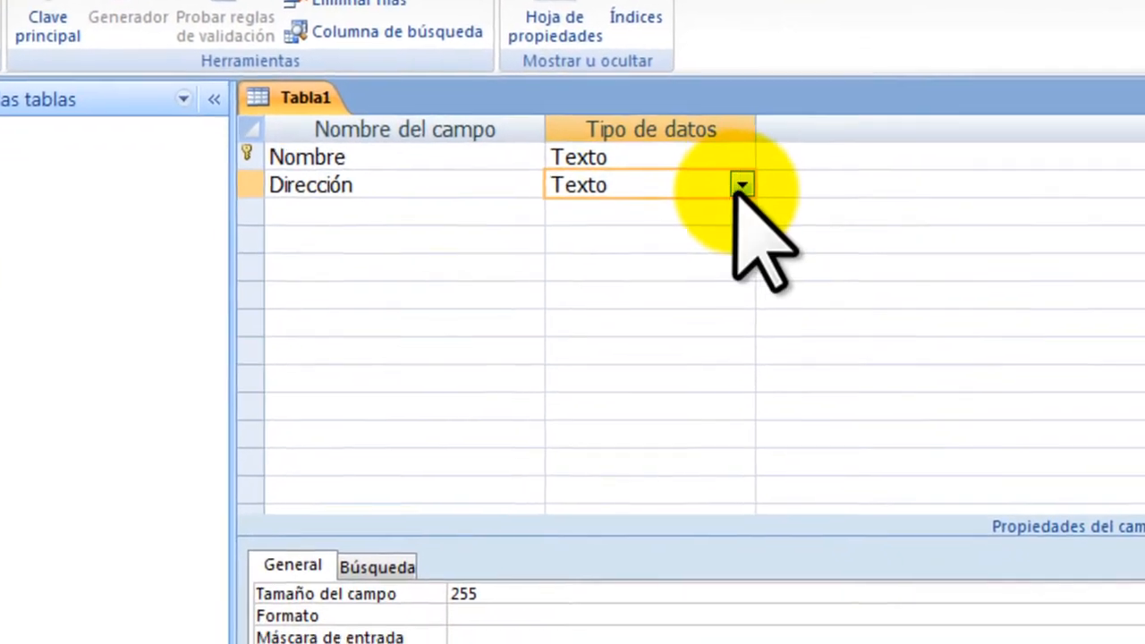
pyautogui.click(753, 244)
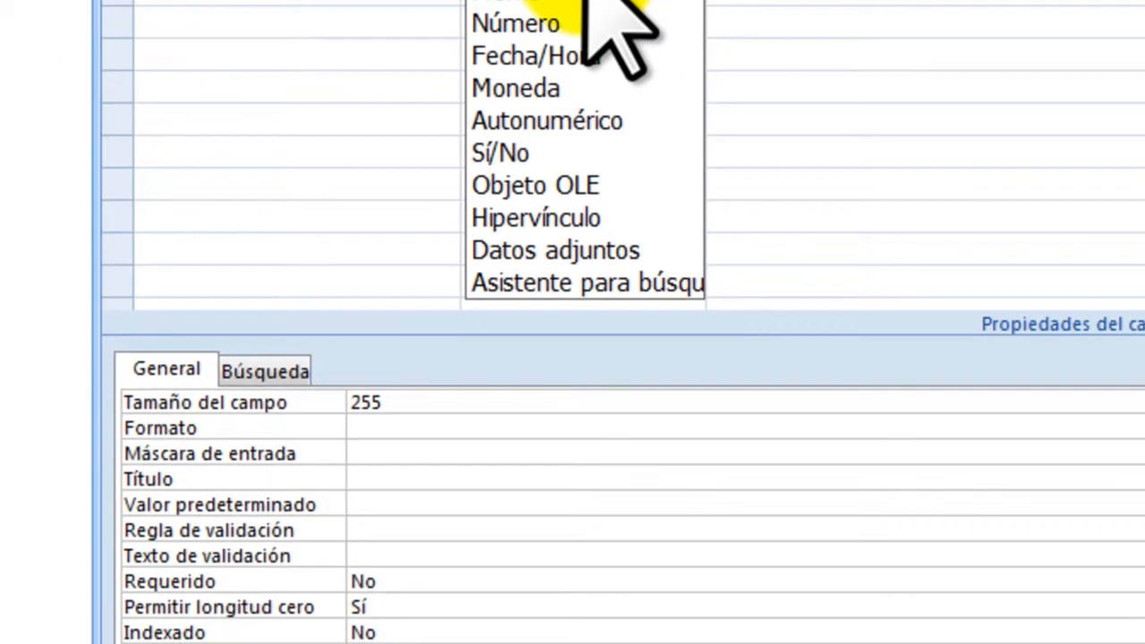
pyautogui.click(586, 0)
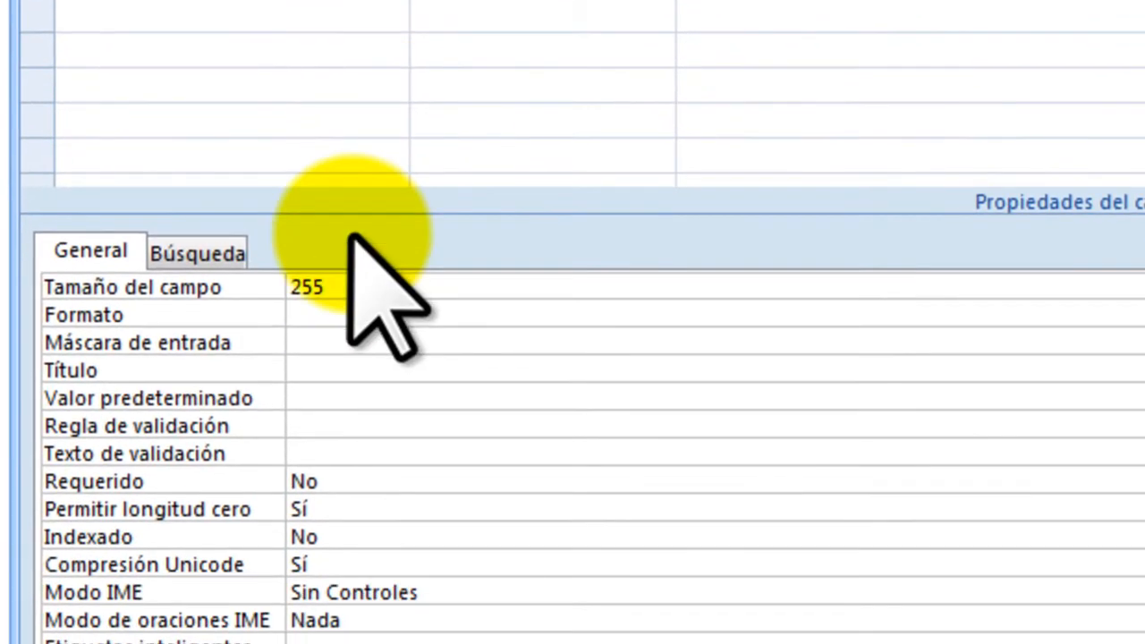
# Set the Dirección field's size to 40 and its Requerido property to Sí
pyautogui.click(359, 289)
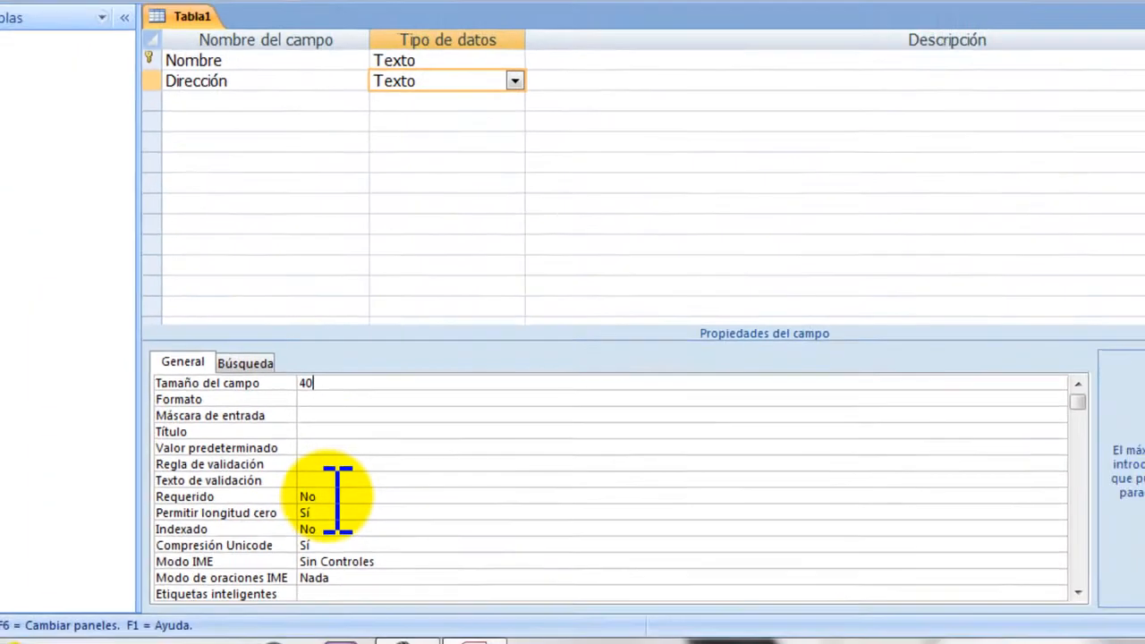
pyautogui.click(349, 489)
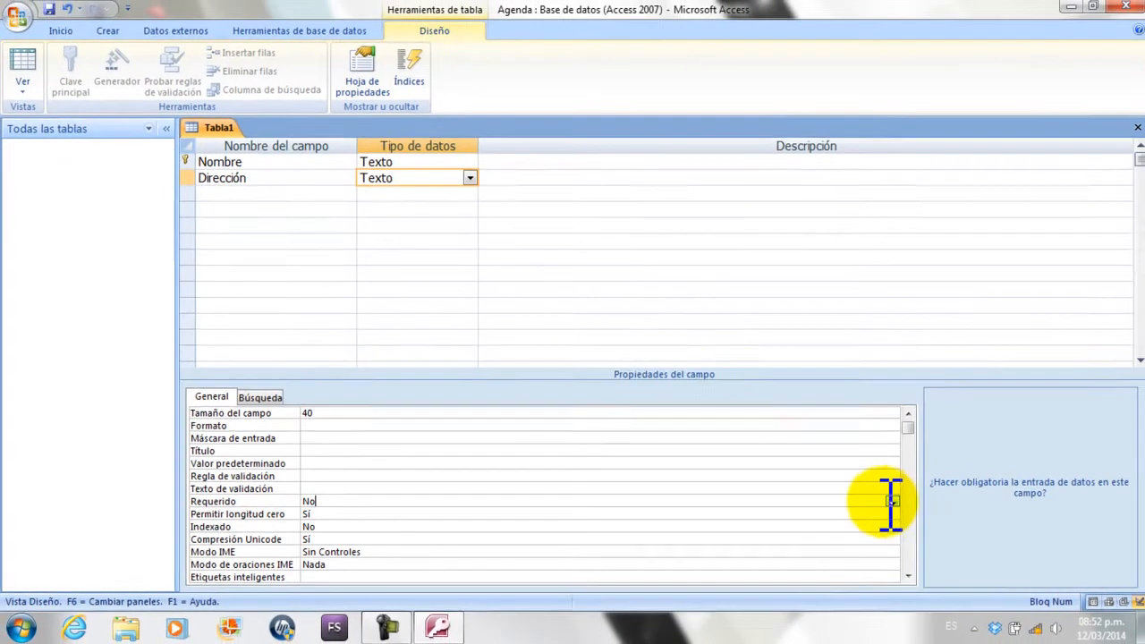
pyautogui.click(979, 499)
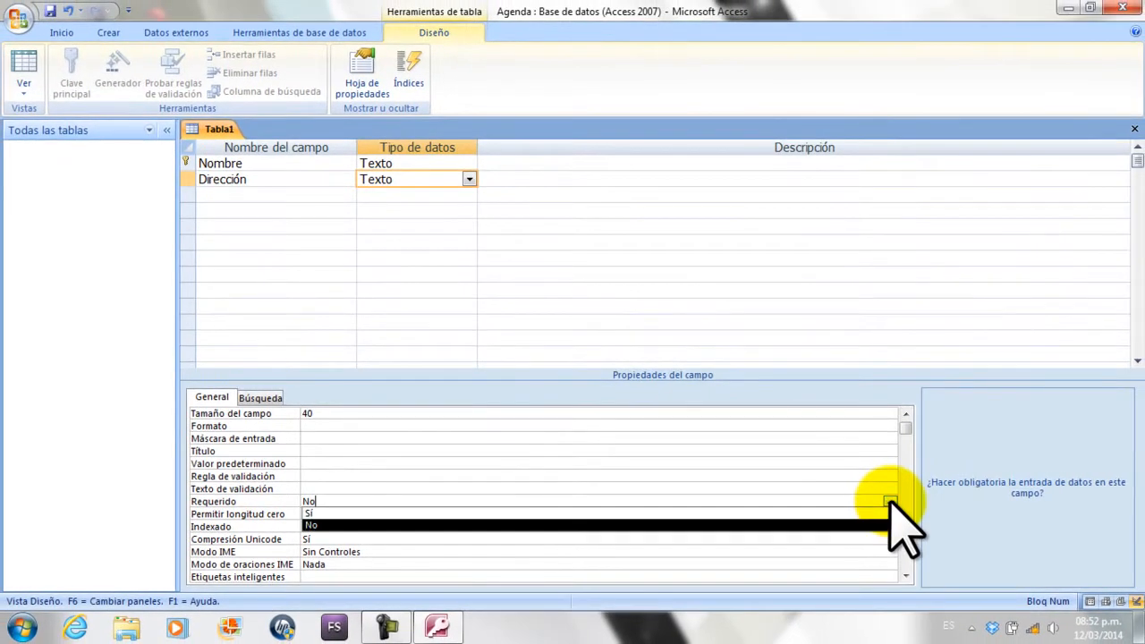
pyautogui.click(311, 514)
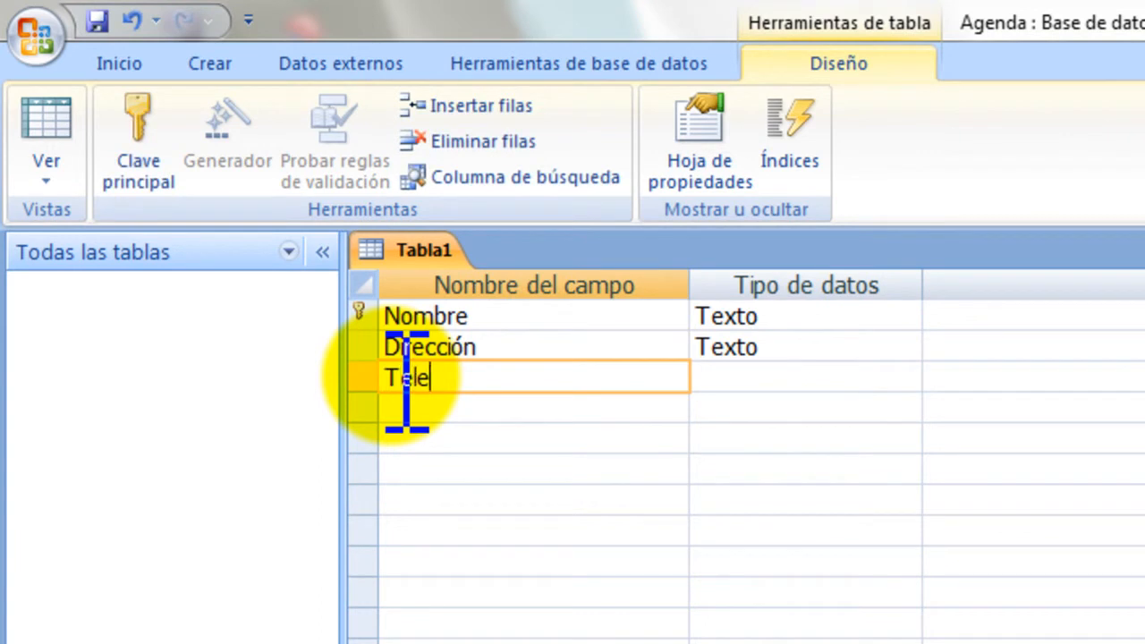
# Complete the third field's name as Teleéfono and give it the data type Texto
pyautogui.write('fono')
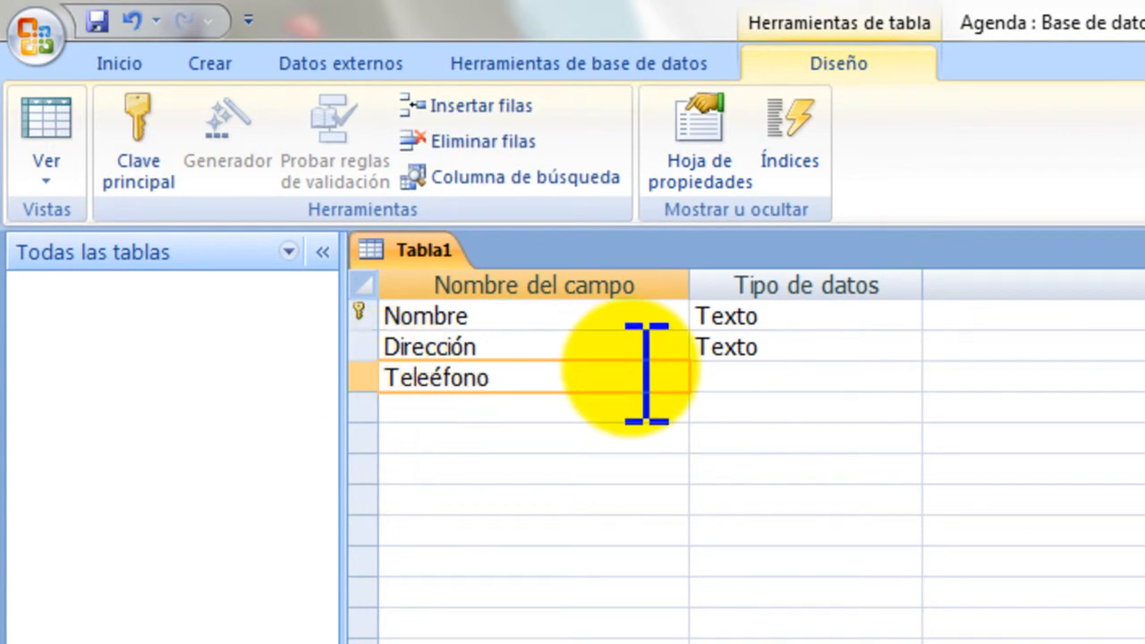
pyautogui.click(787, 378)
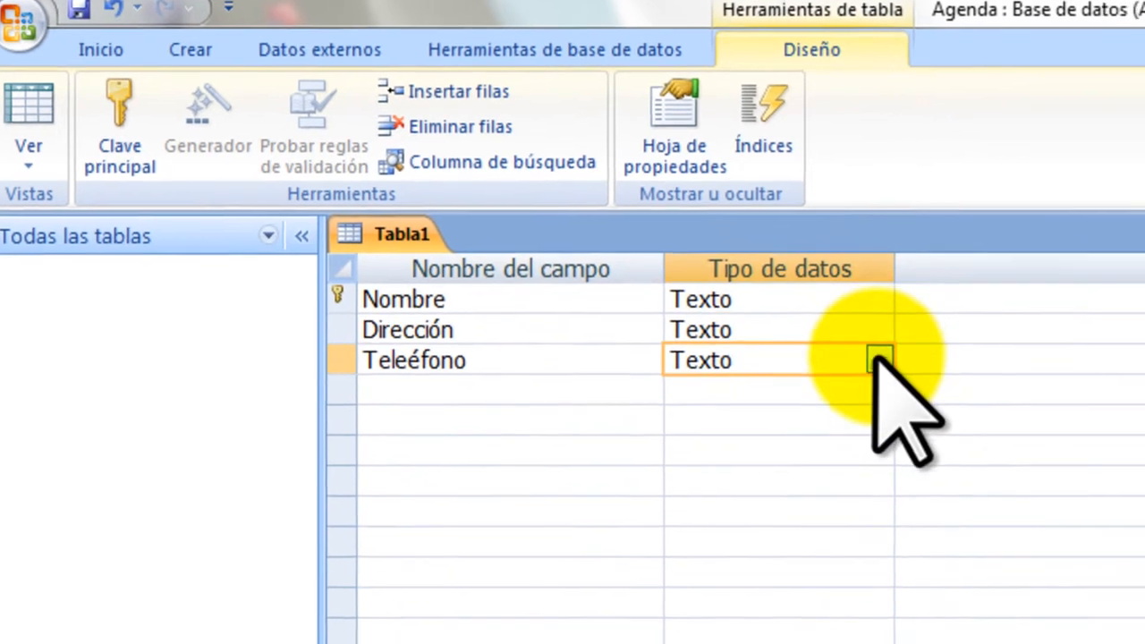
pyautogui.click(901, 373)
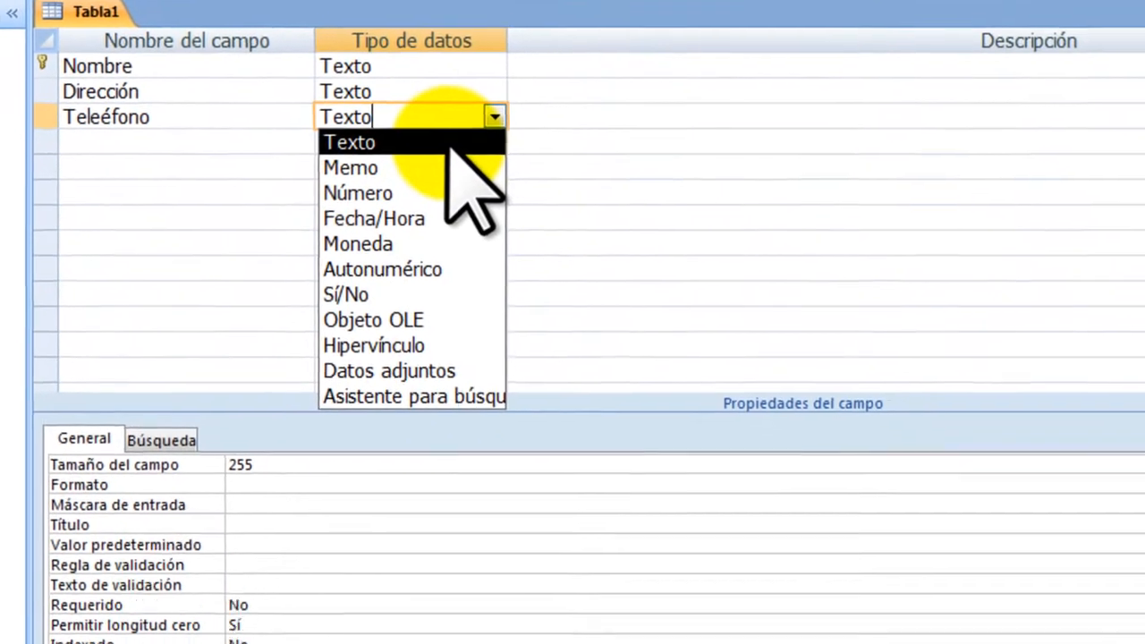
pyautogui.click(644, 271)
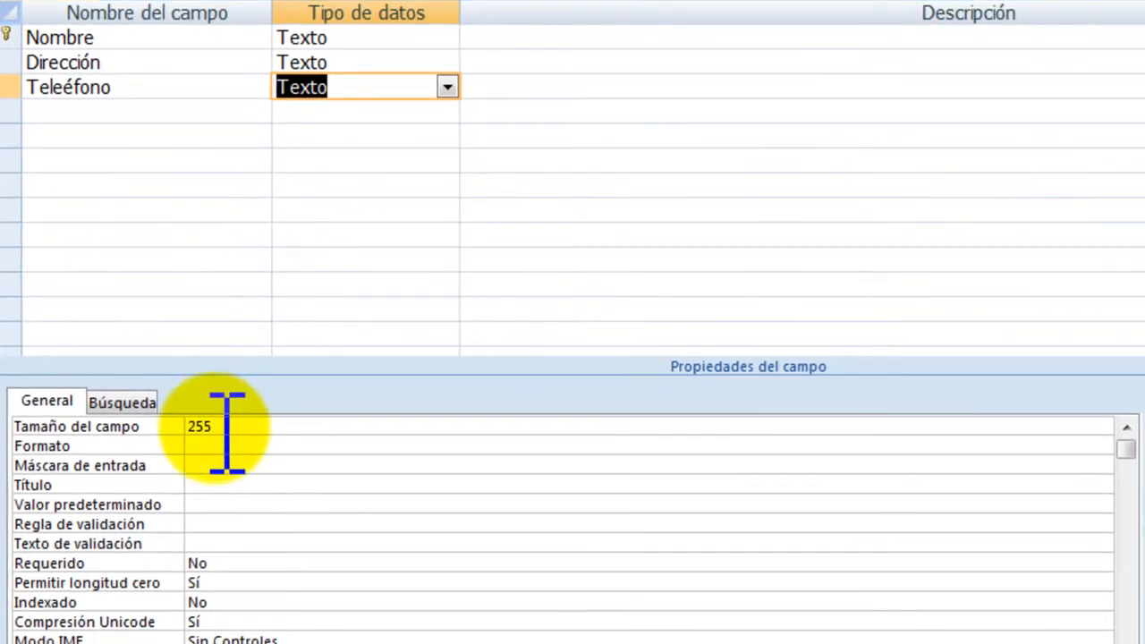
# Set the Teleéfono field's size to 14 and its input mask to 000"/"00"/"0"/"00
pyautogui.click(238, 439)
pyautogui.press('BackSpace')
pyautogui.press('BackSpace')
pyautogui.press('BackSpace')
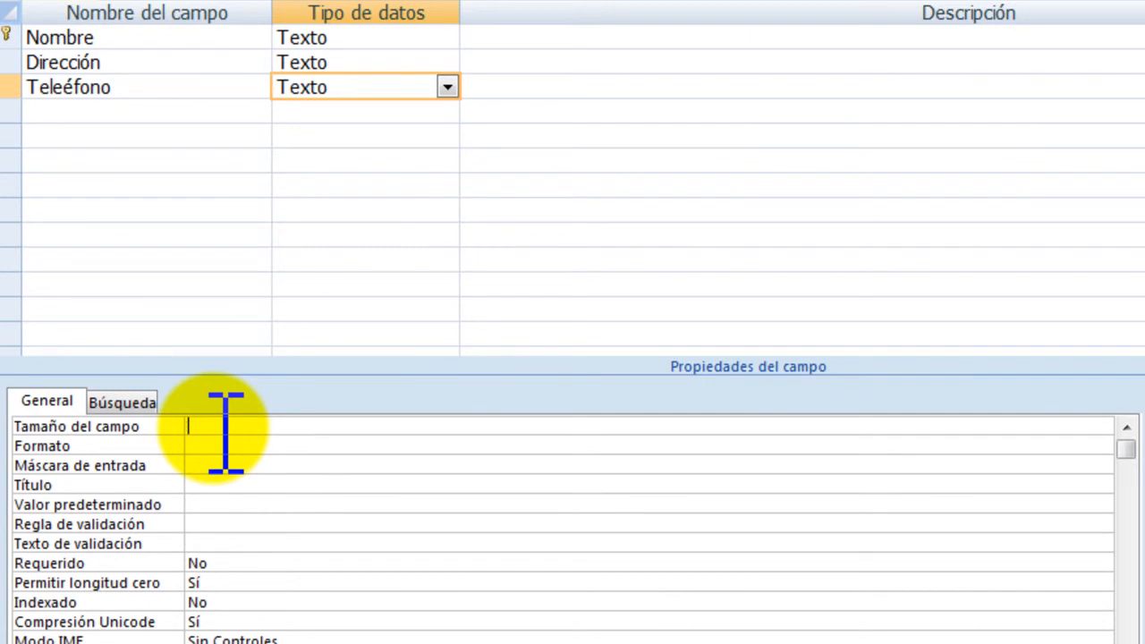
pyautogui.write('14')
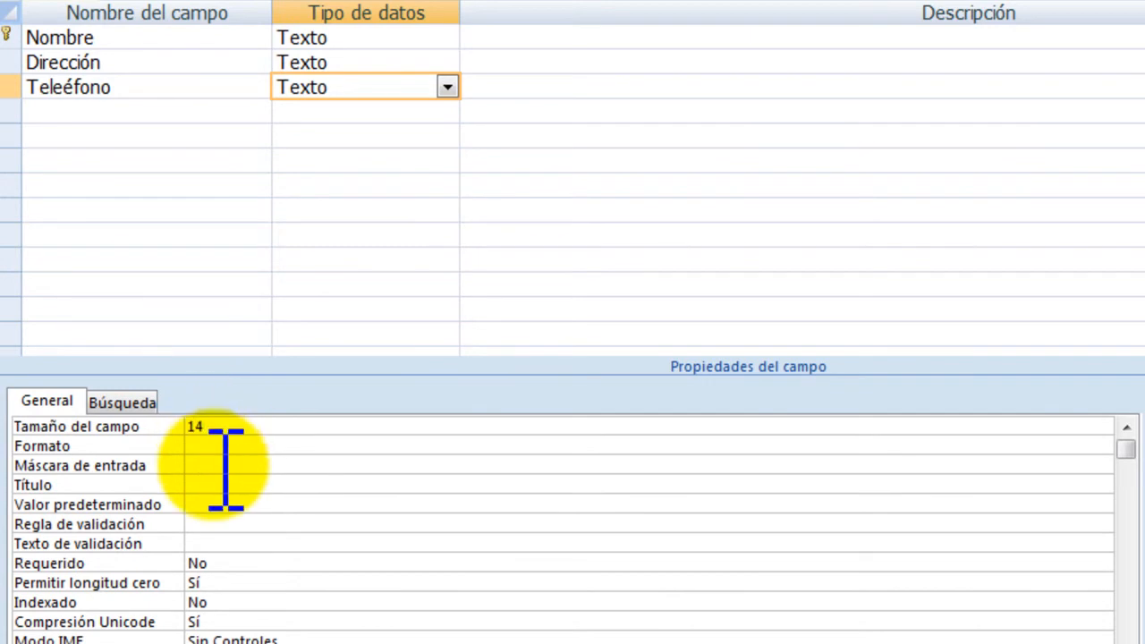
pyautogui.click(206, 465)
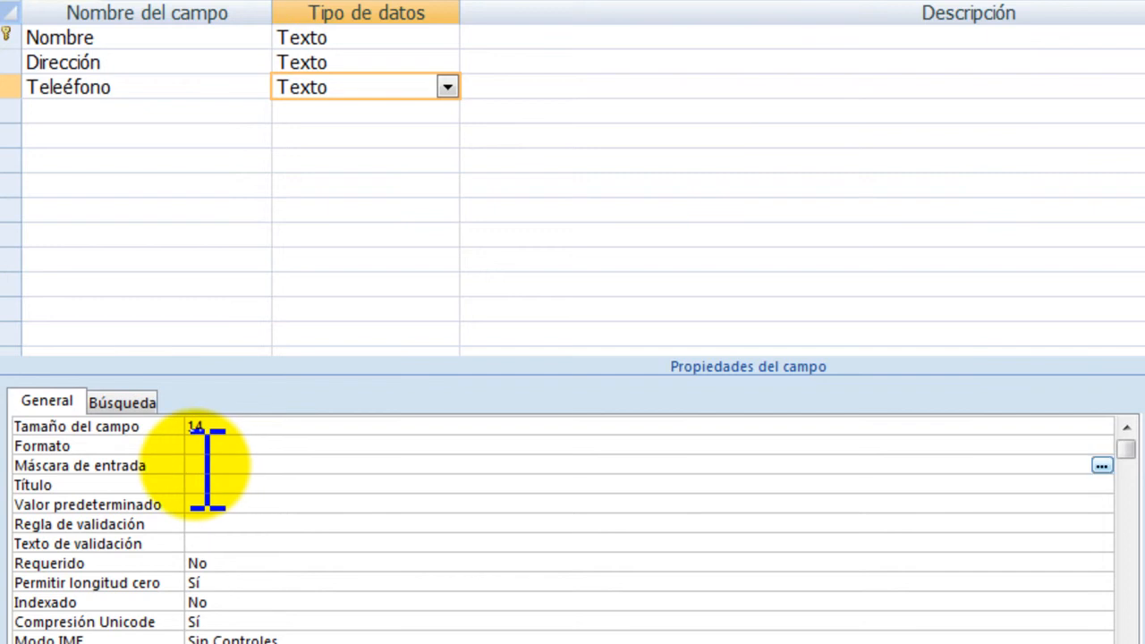
pyautogui.write('000"/"00/"0"7/"00')
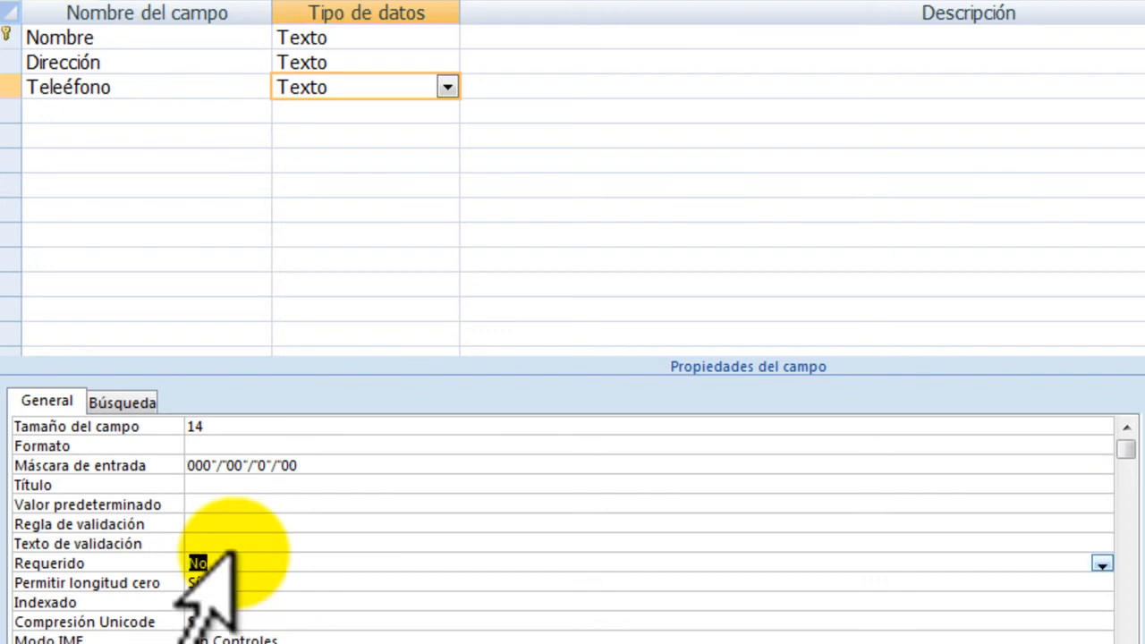
pyautogui.click(246, 506)
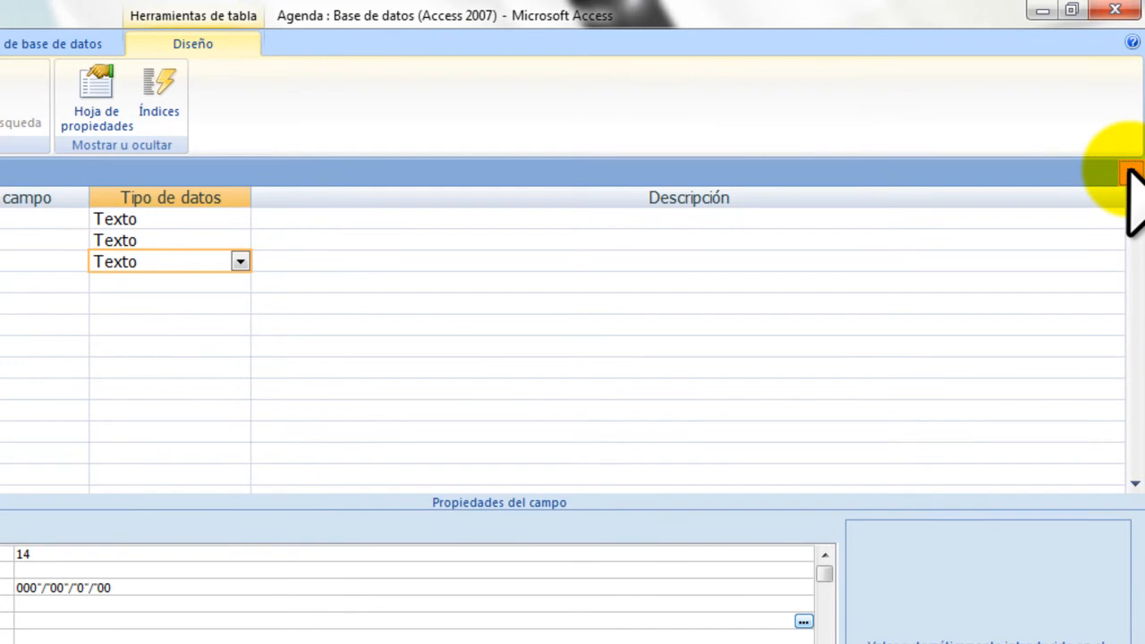
# Close the table design and save the table under the name Datos personales
pyautogui.click(1130, 173)
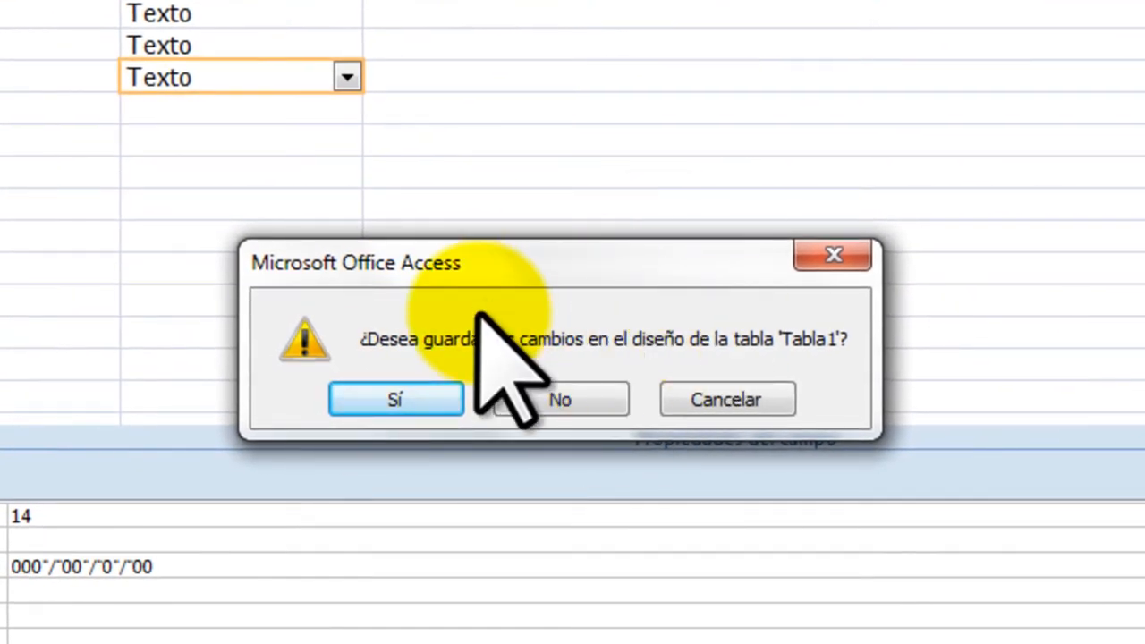
pyautogui.click(390, 400)
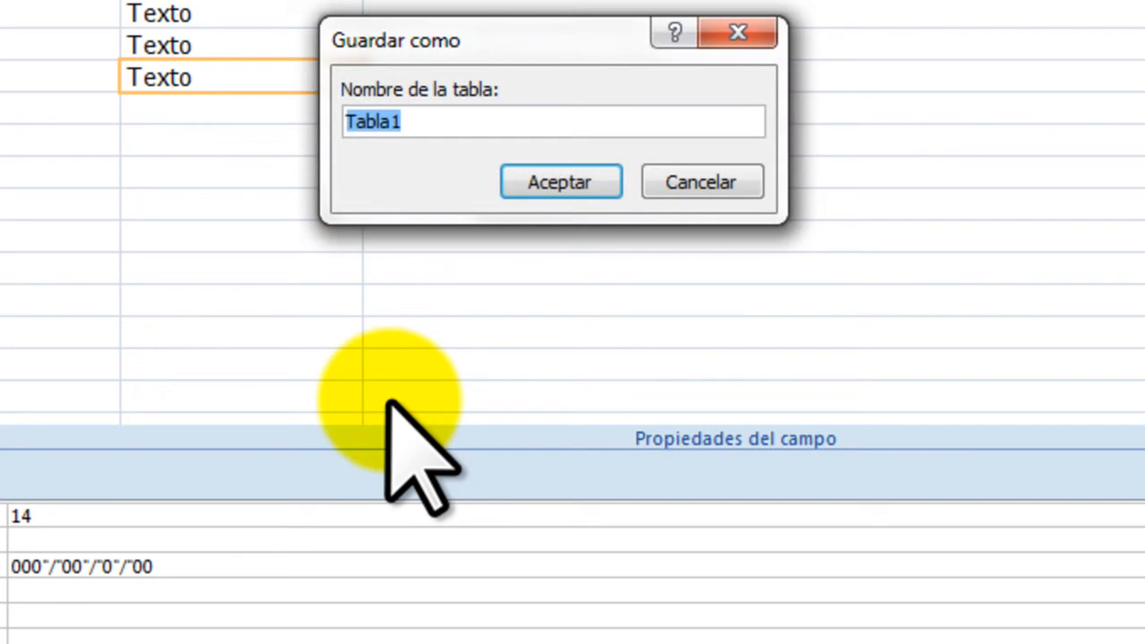
pyautogui.click(420, 123)
pyautogui.press('BackSpace')
pyautogui.press('BackSpace')
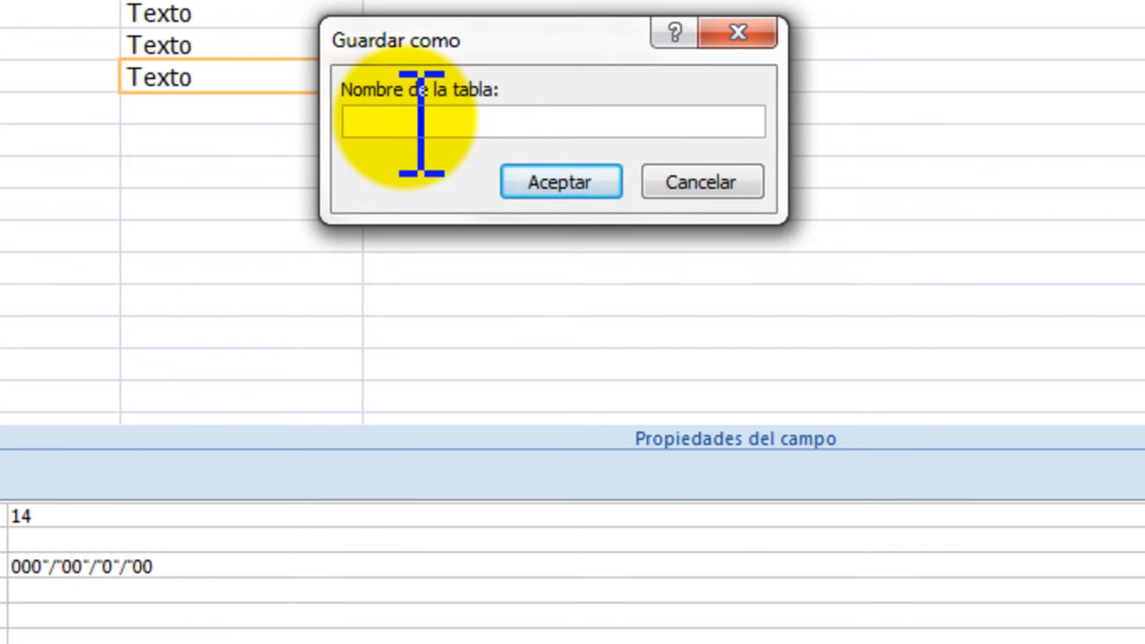
pyautogui.write('tos personales')
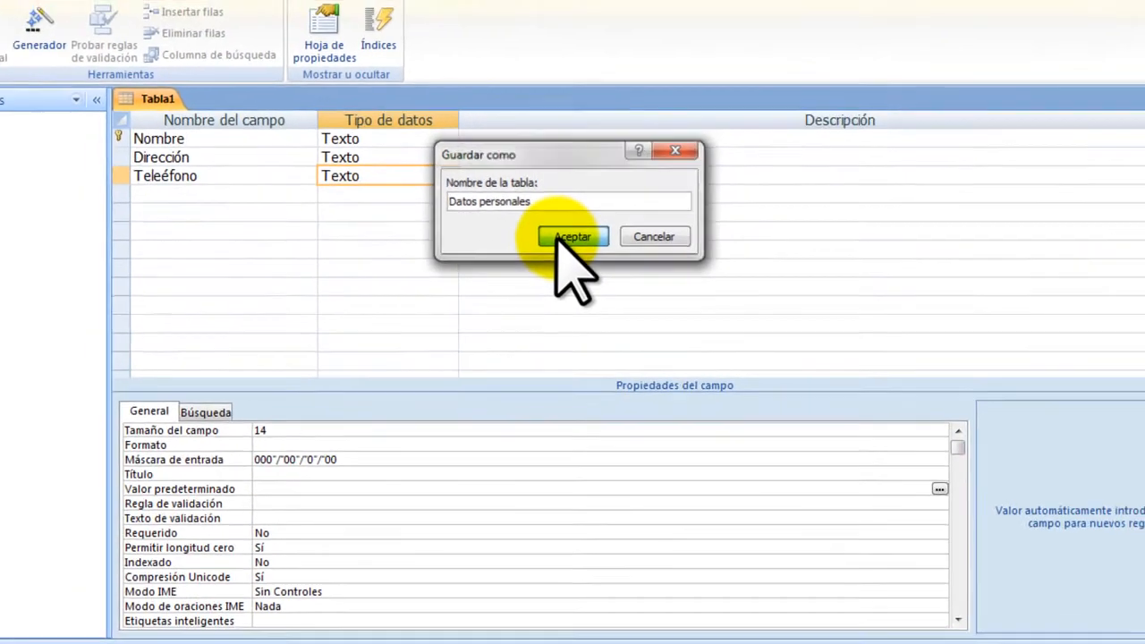
pyautogui.click(537, 202)
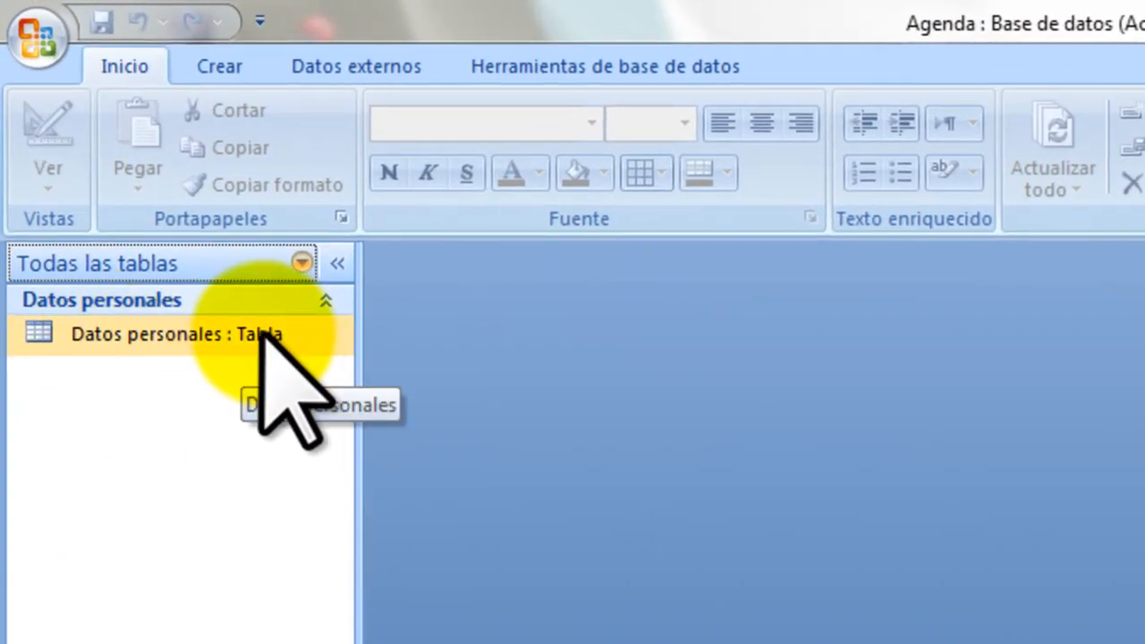
# Open the Datos personales table in datasheet view
pyautogui.click(129, 349)
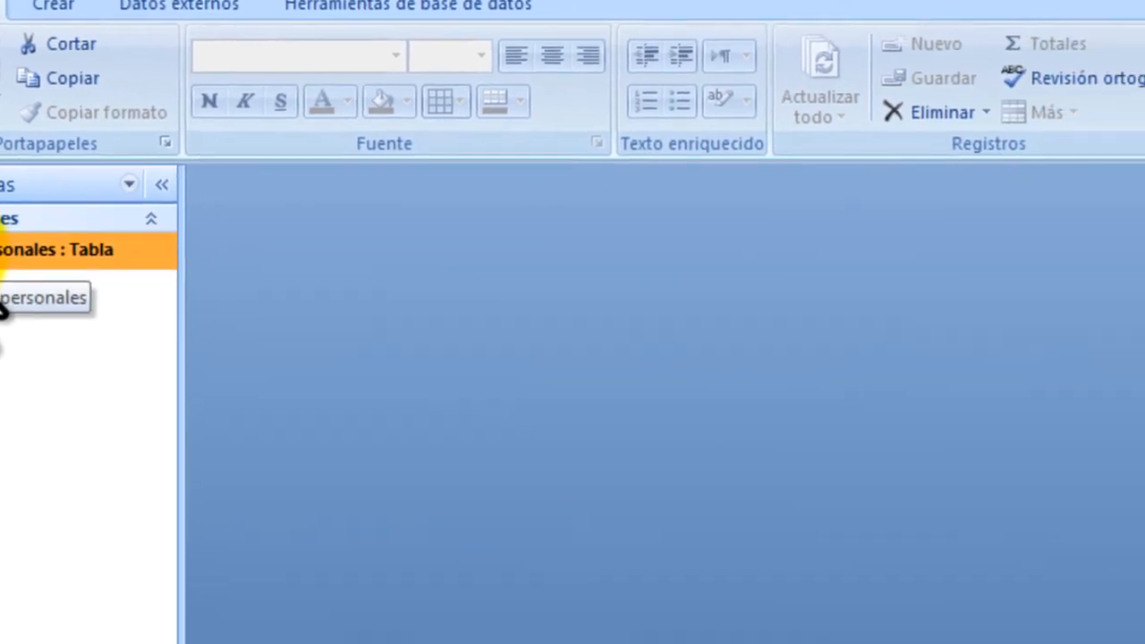
pyautogui.doubleClick(5, 303)
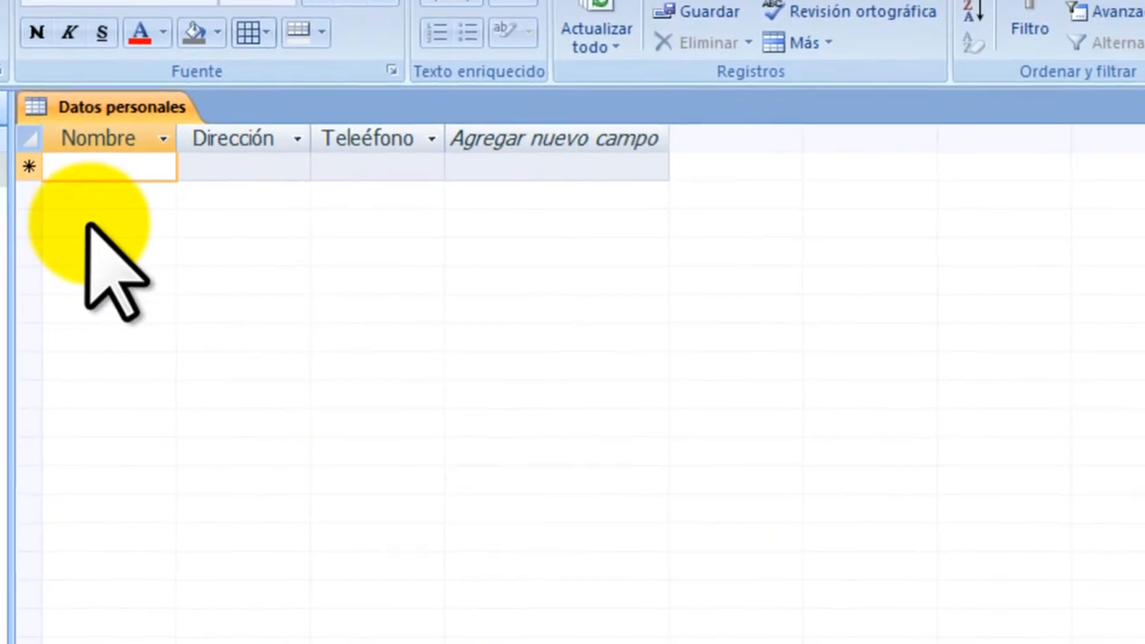